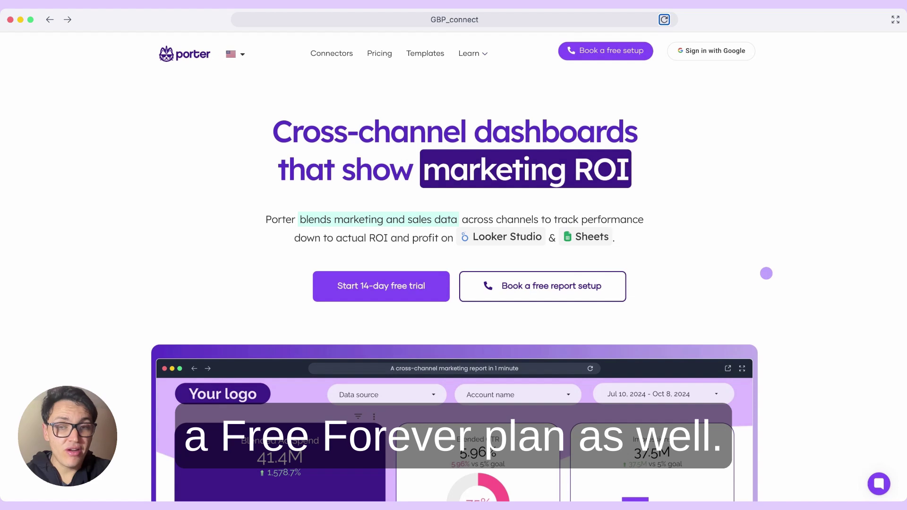
Start the free trial by signing in with Google and choose Google Business Profile as the source for a single-data-source Looker Studio report.
click(373, 293)
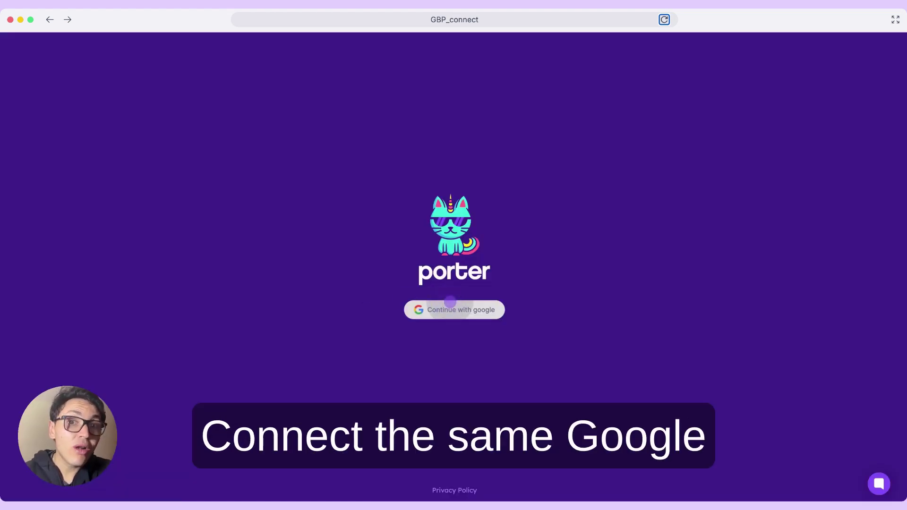
click(450, 307)
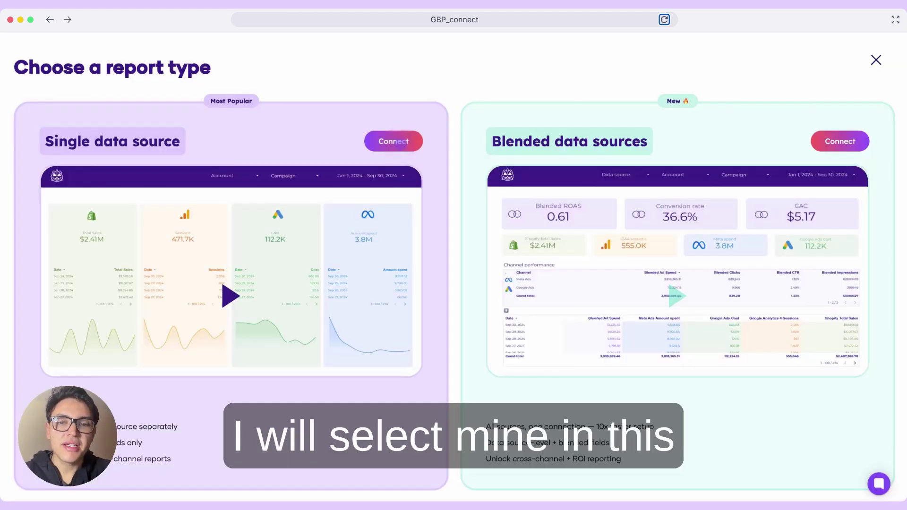
click(397, 144)
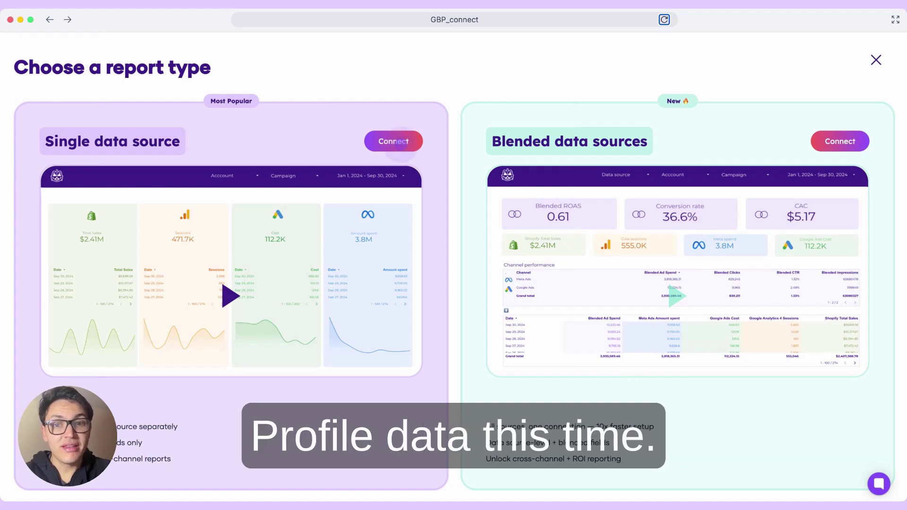
click(394, 141)
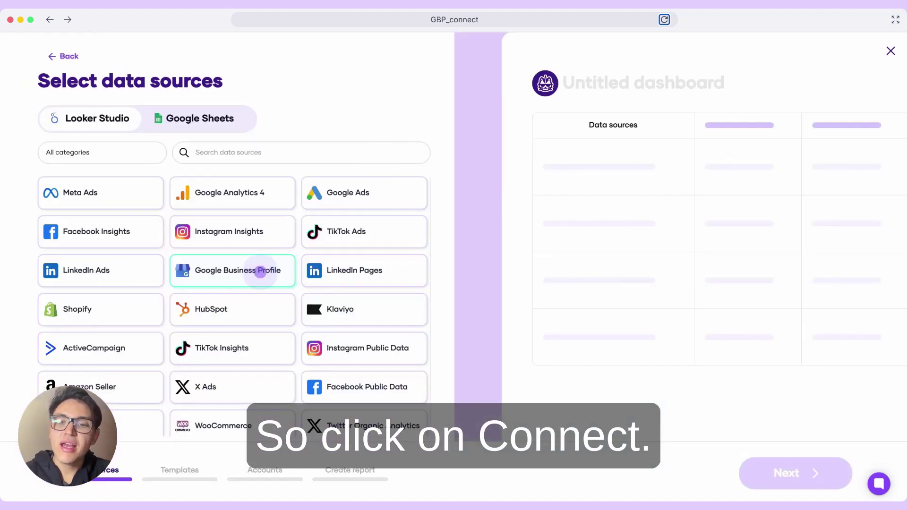
click(261, 271)
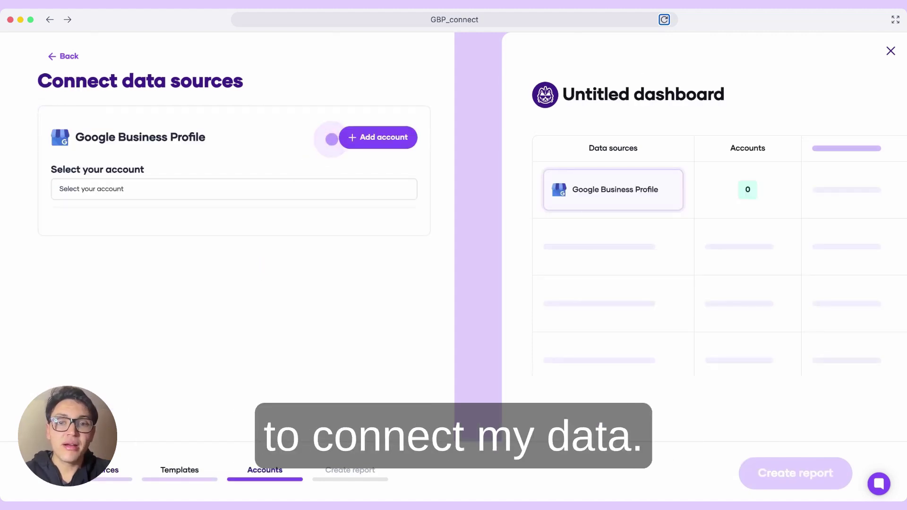
Add a new Google account for Google Business Profile and authorize portermetrics.com to access its business listings.
click(333, 138)
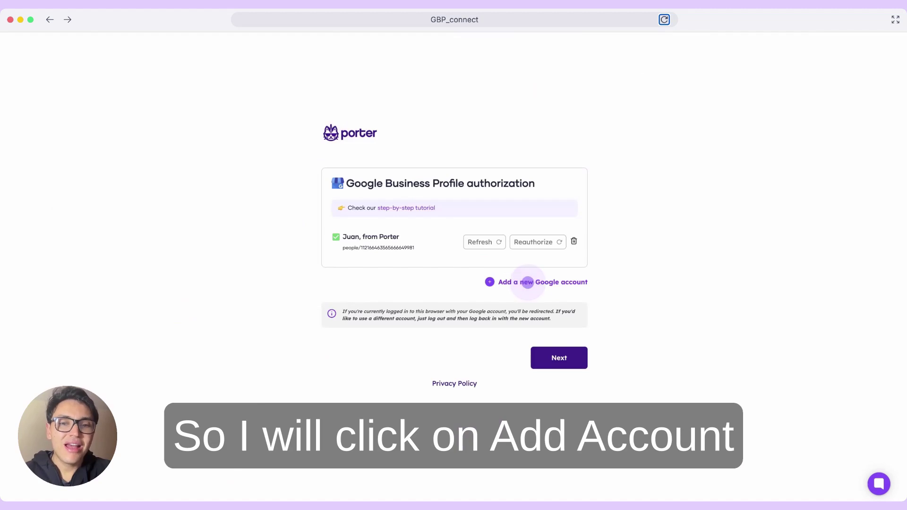
click(527, 282)
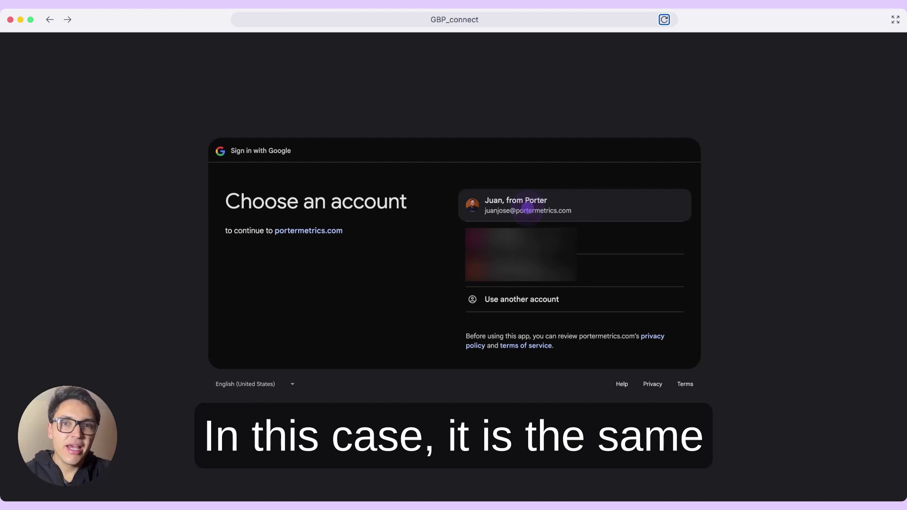
click(527, 209)
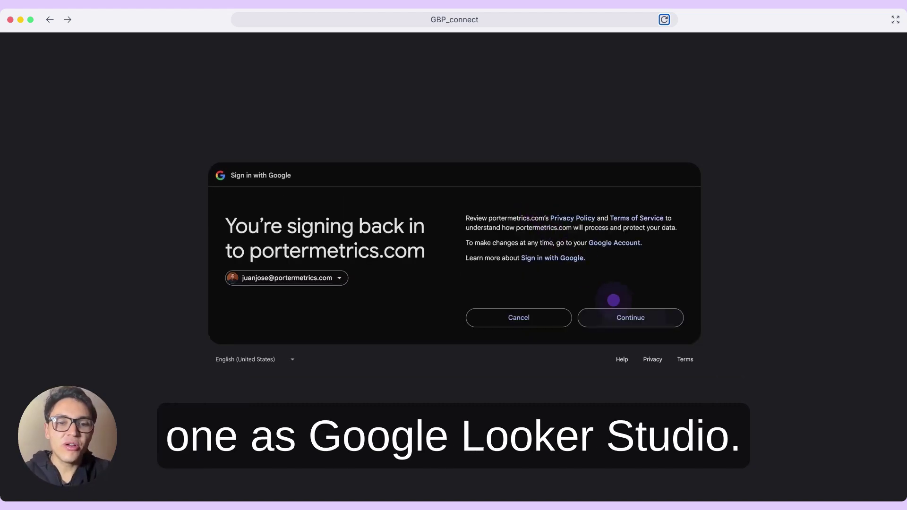
click(630, 317)
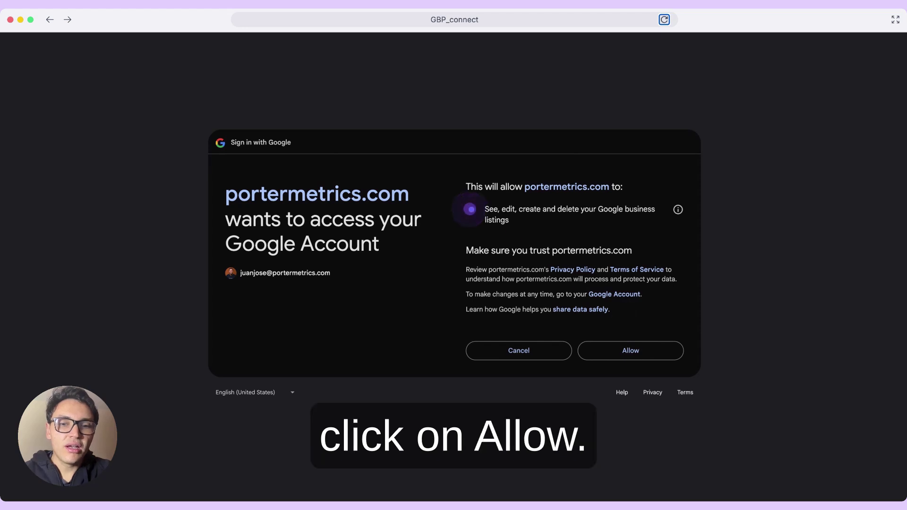
click(614, 355)
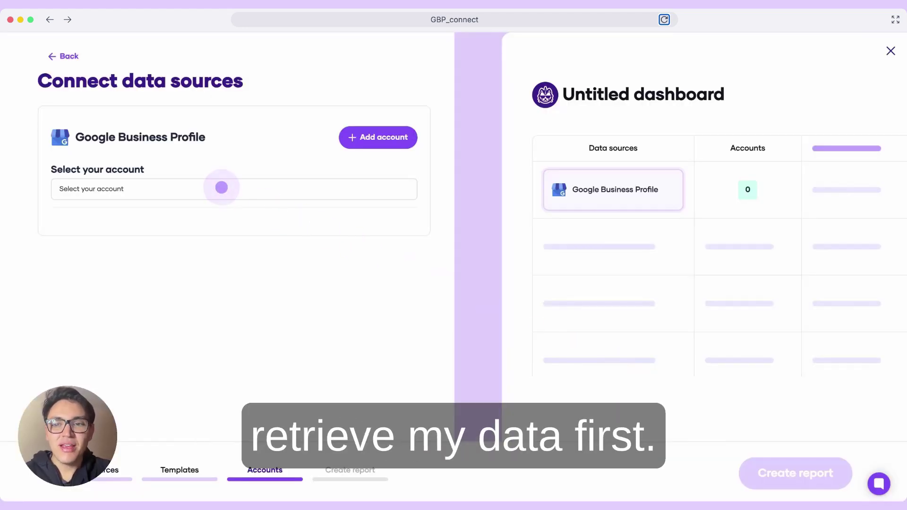
Select the connected Google account and its locations FIREHOUSE Llanogrande and FIREHOUSE Ciudad del Rio.
click(222, 187)
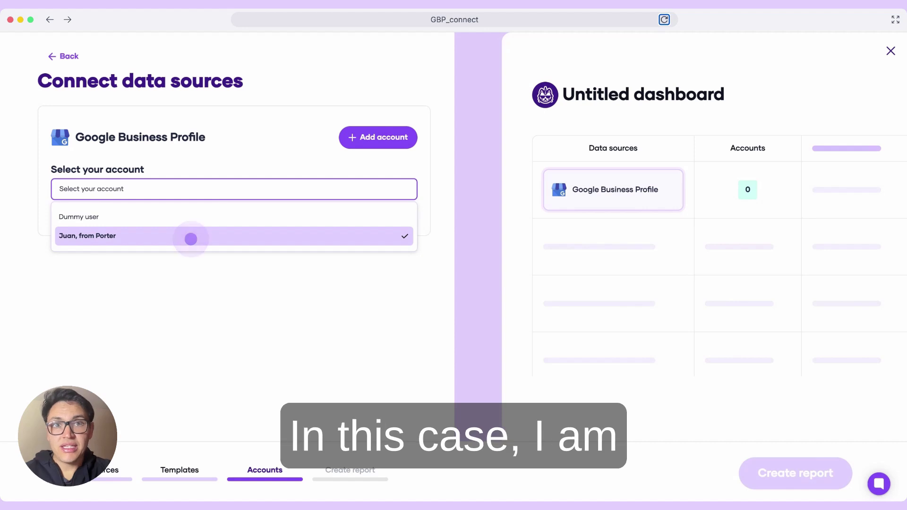
click(191, 239)
click(189, 239)
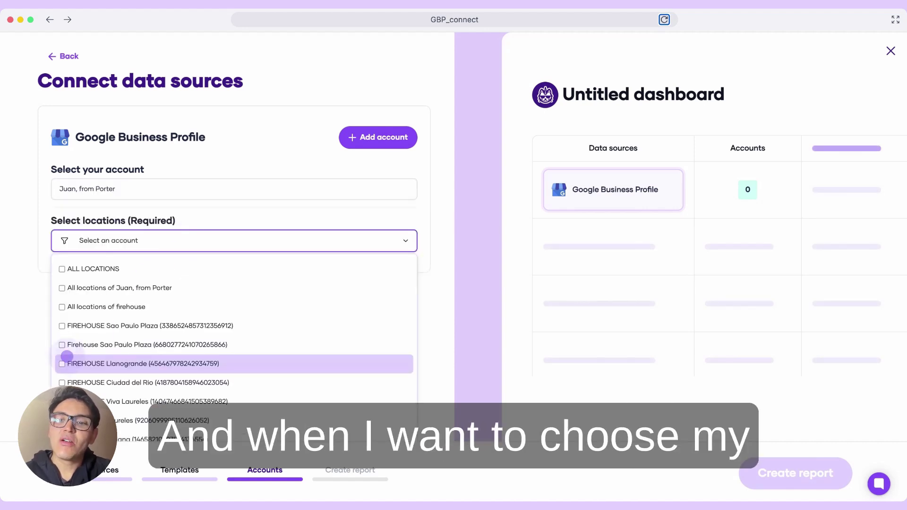
click(60, 363)
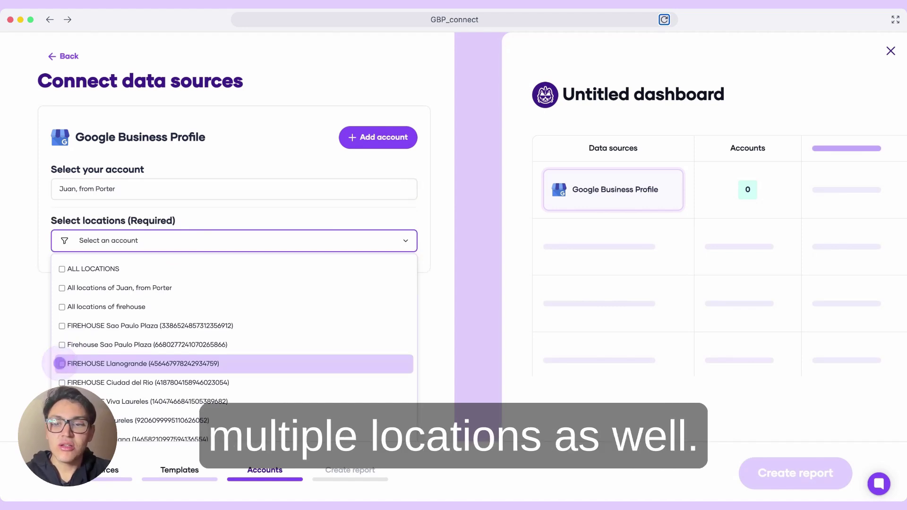
click(61, 363)
click(61, 382)
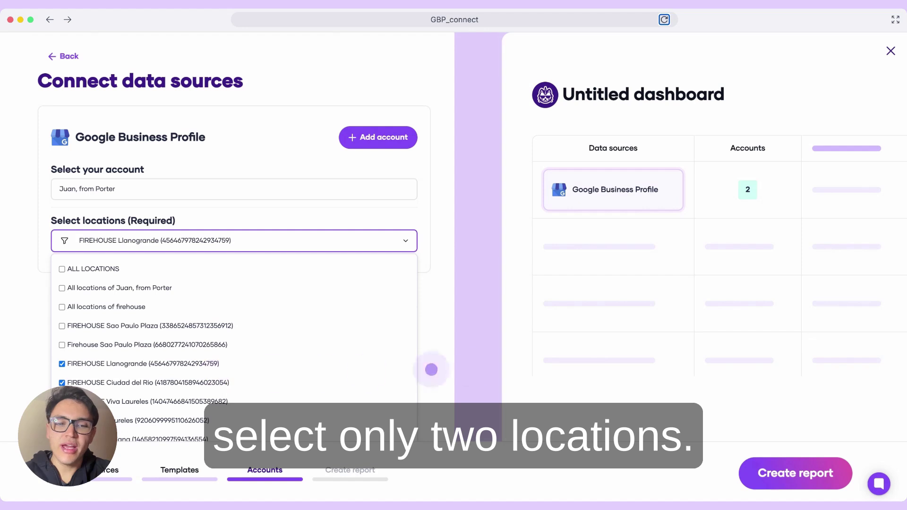
Create the report from the selected locations and save it in Looker Studio, acknowledging the data access review.
click(528, 368)
click(768, 461)
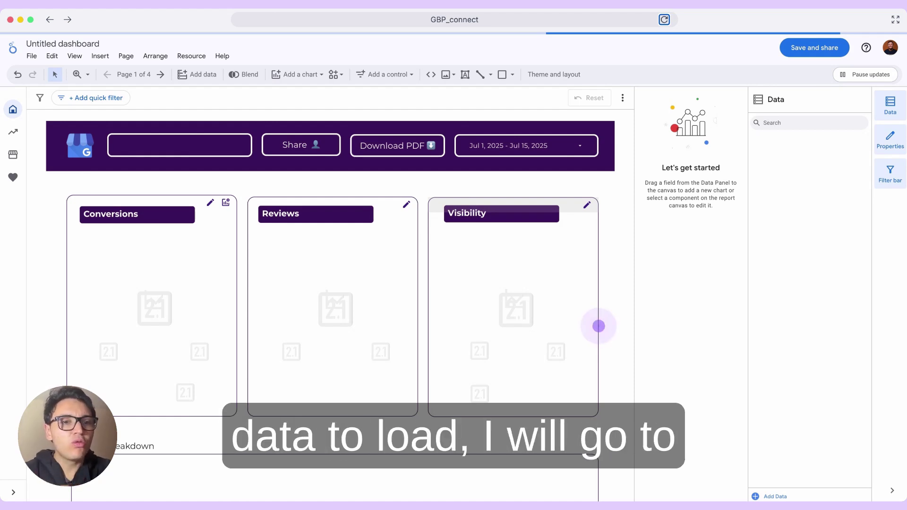
click(811, 47)
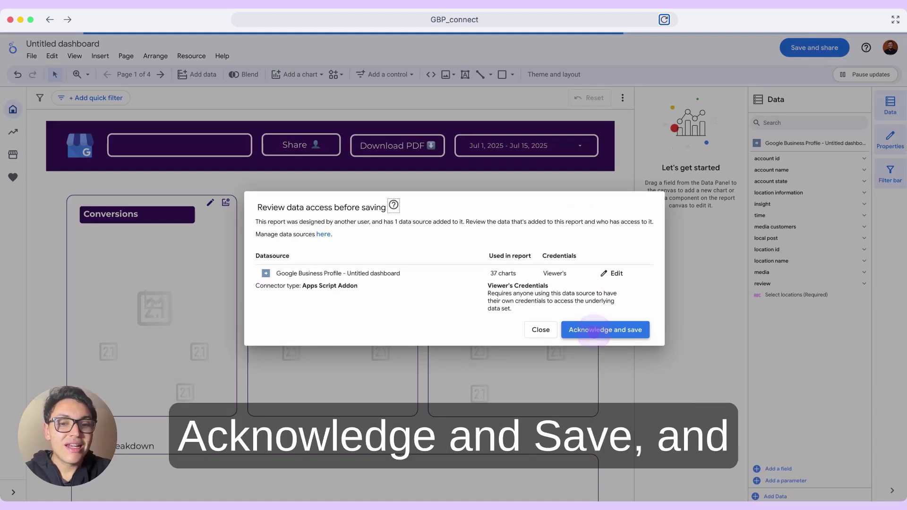
click(607, 329)
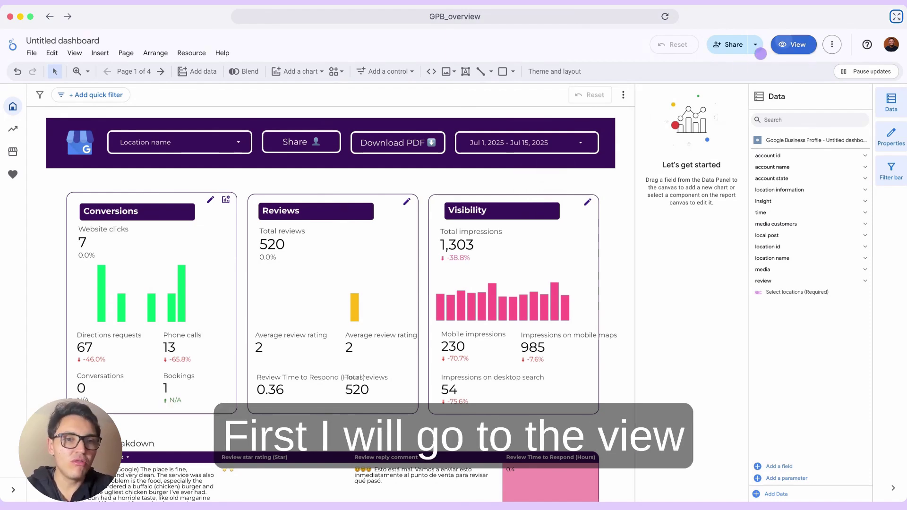
Switch the report to view mode and look through its location filter, sharing settings and PDF download options without changing anything.
click(777, 47)
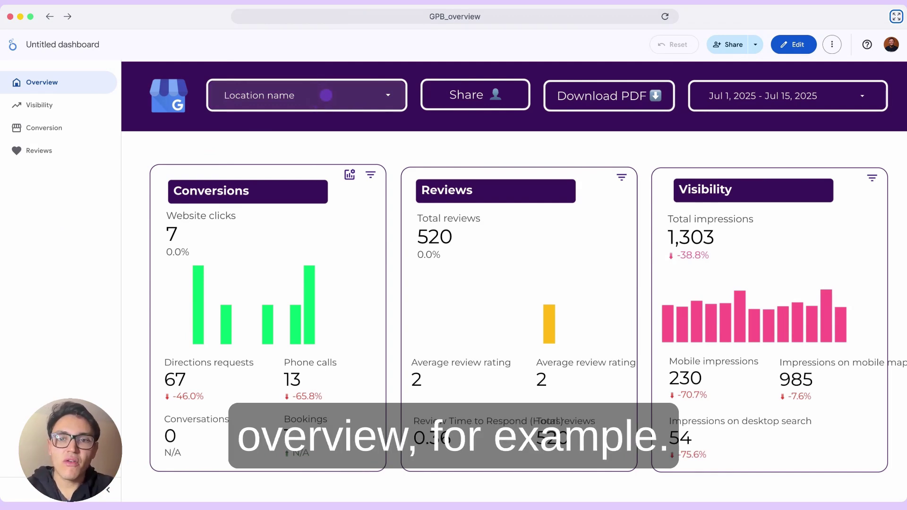
click(326, 95)
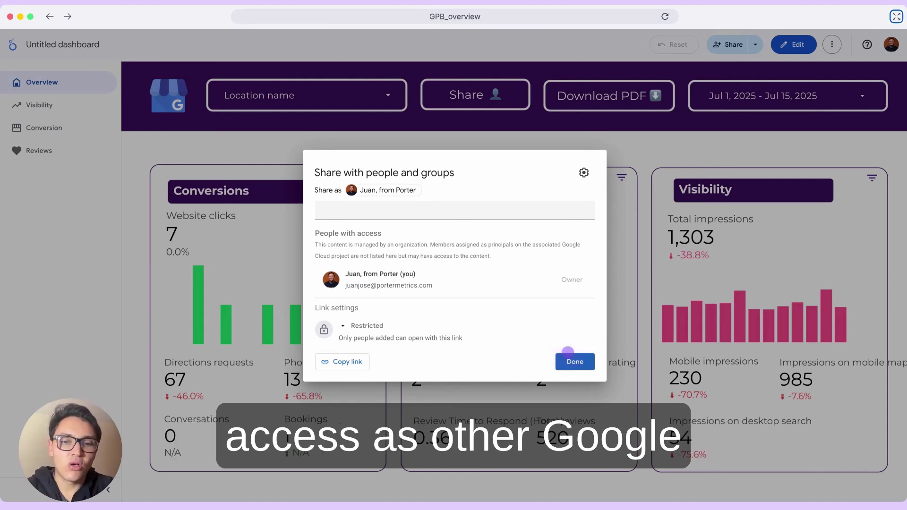
click(568, 352)
click(612, 105)
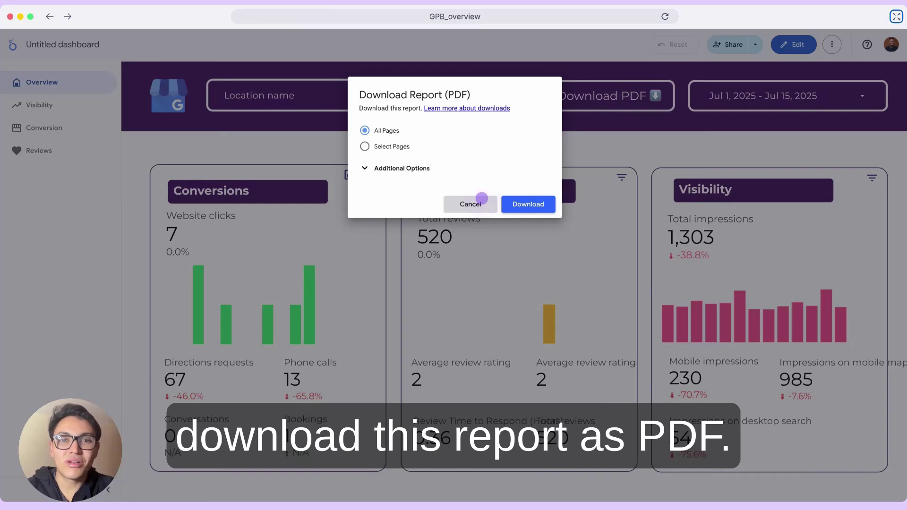
click(482, 198)
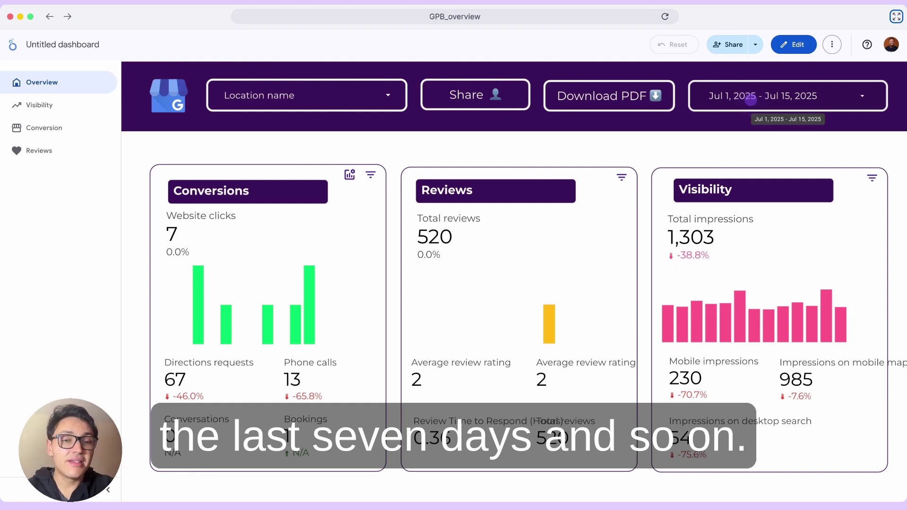
Look at the preset ranges of the report's date control and close it with the current date range kept.
click(750, 99)
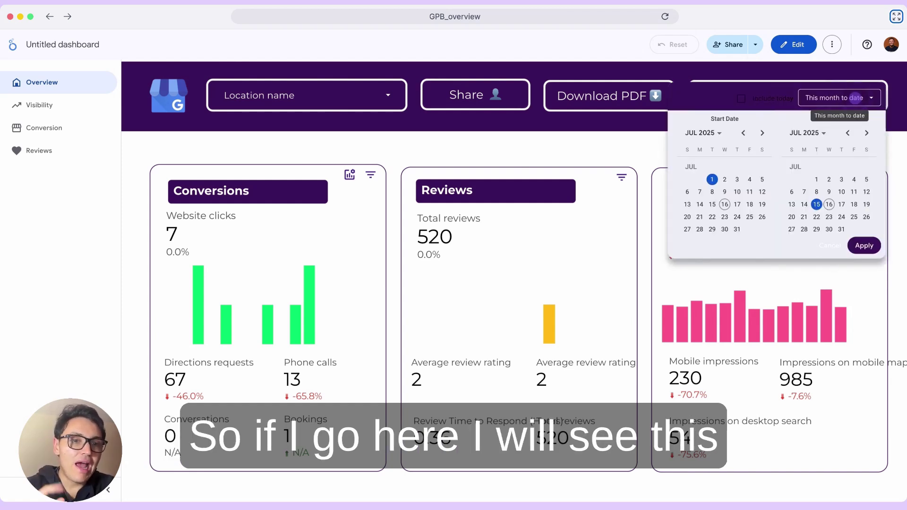
click(855, 98)
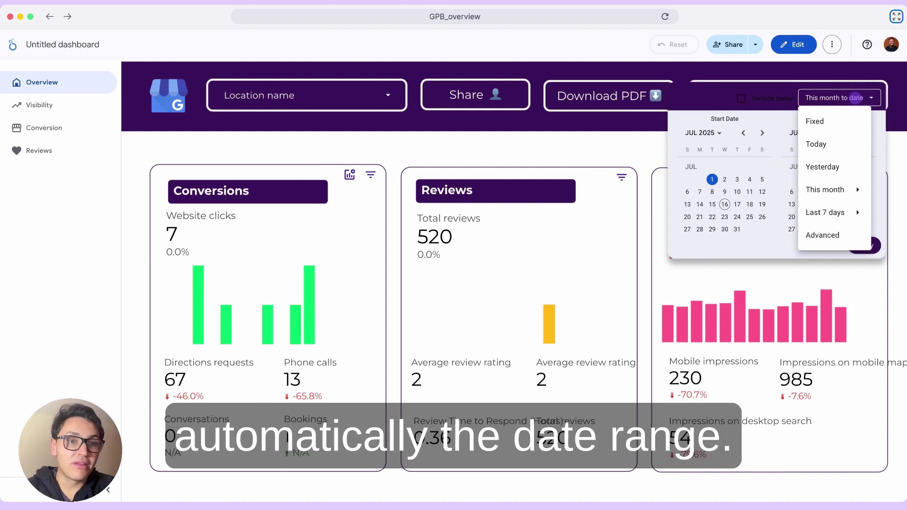
click(857, 98)
click(865, 245)
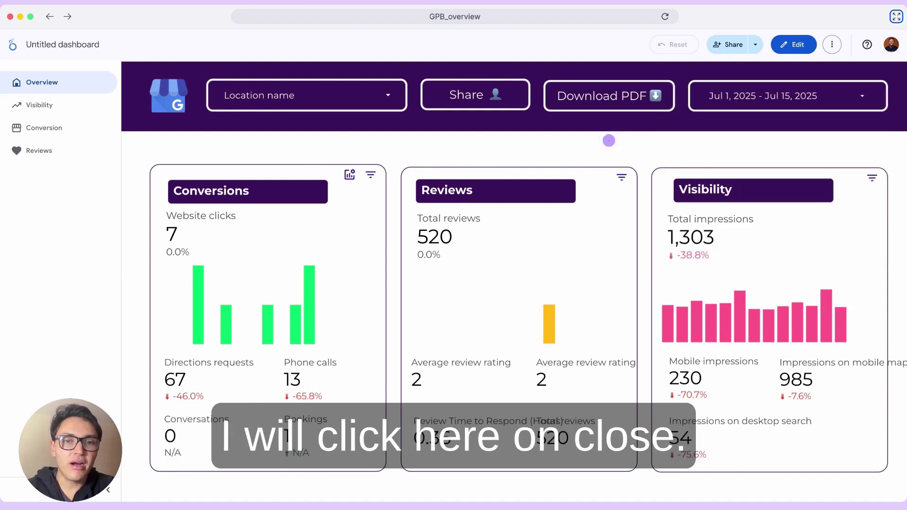
click(609, 140)
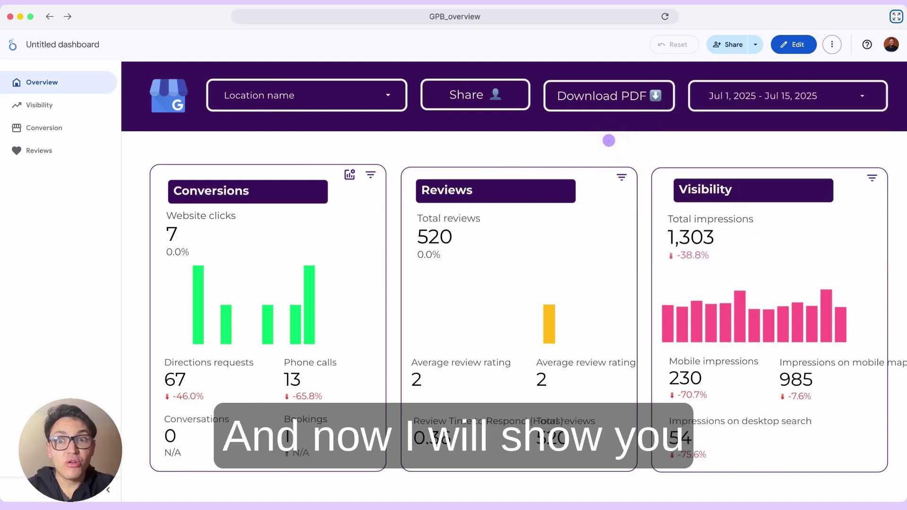
click(609, 141)
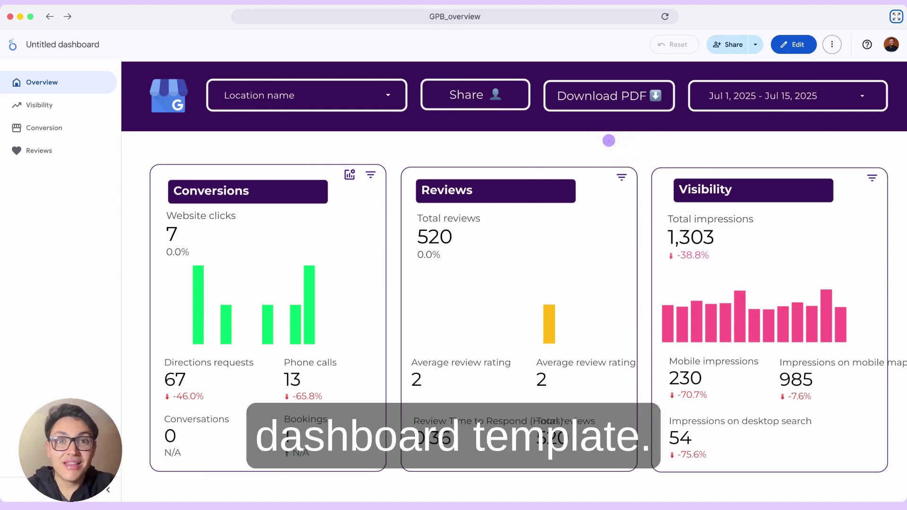
Examine the rest of the Overview page, including the Review breakdown and User Generated Content tables.
scroll(657, 147, down, 4)
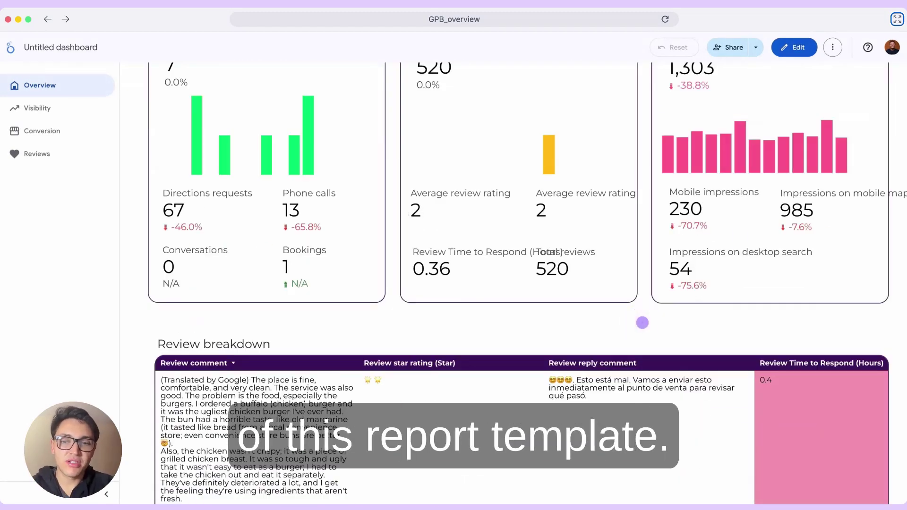
scroll(642, 322, down, 4)
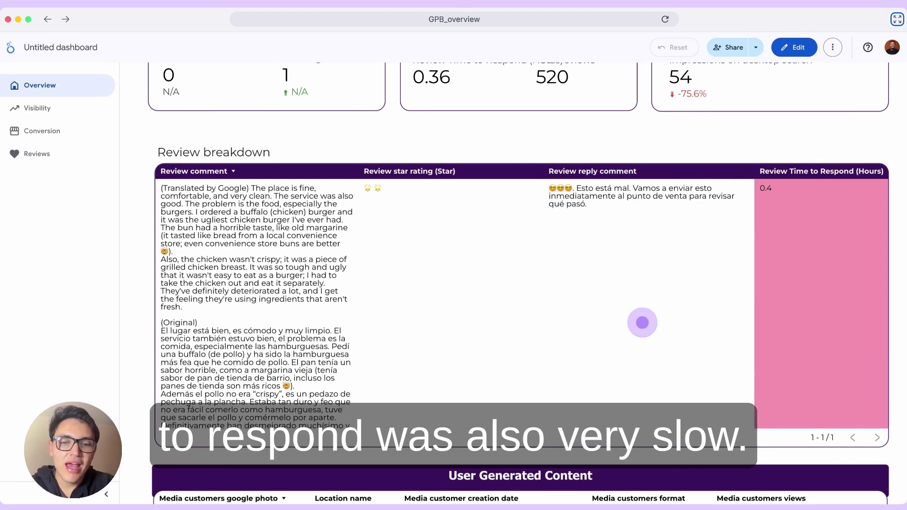
scroll(127, 329, down, 7)
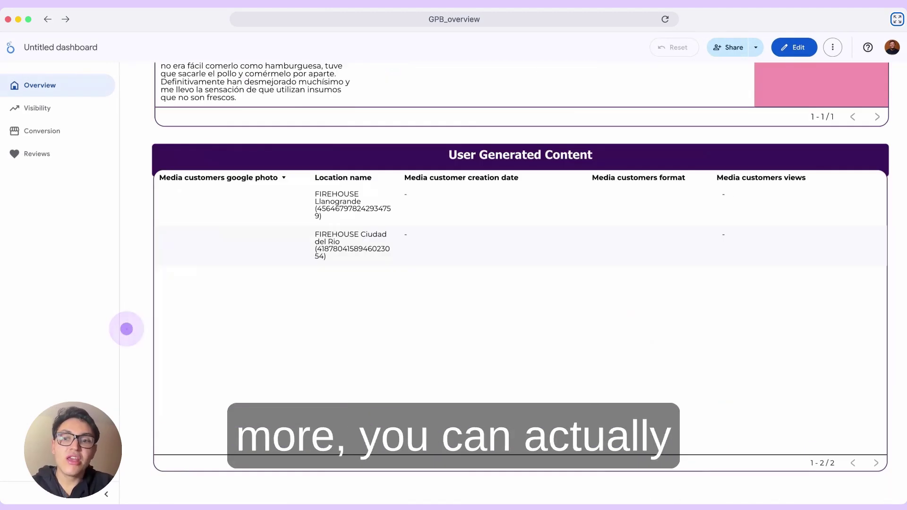
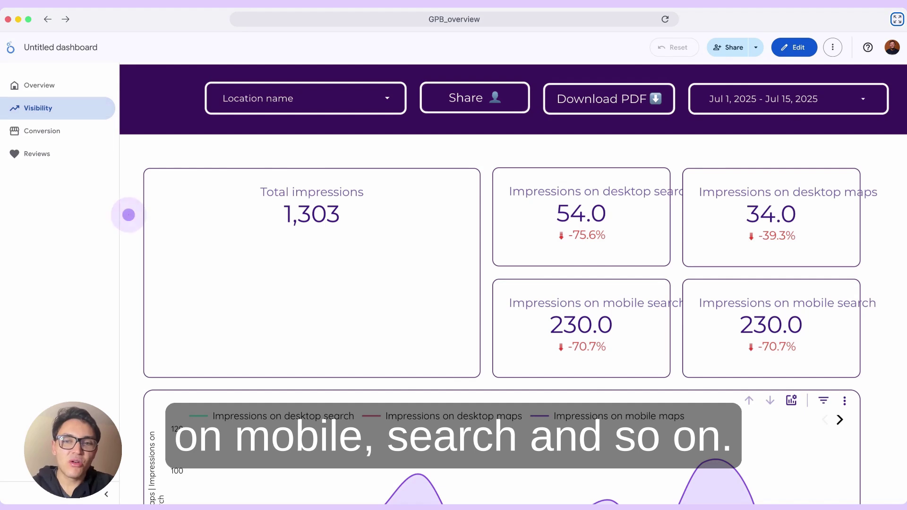
Examine the metrics and trend charts on the Visibility and Conversion pages, and open the Reviews page.
scroll(128, 215, down, 6)
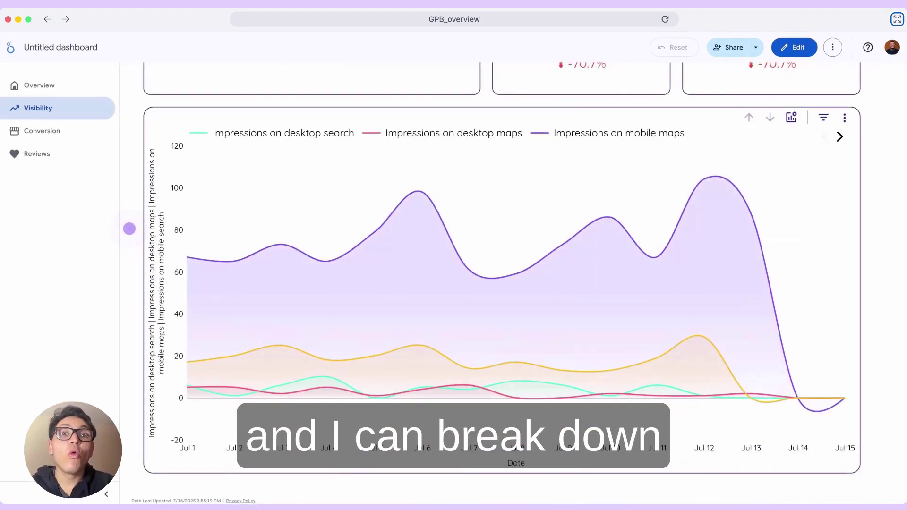
click(129, 228)
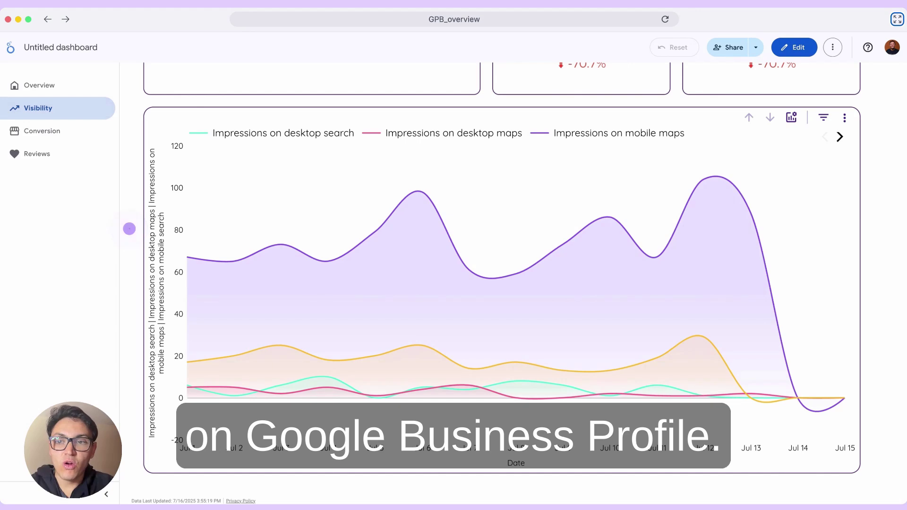
click(57, 132)
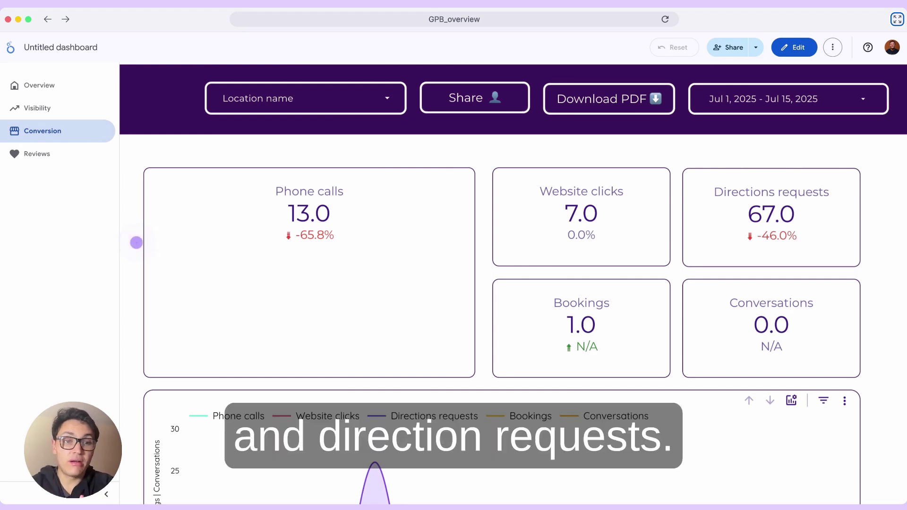
scroll(136, 242, down, 5)
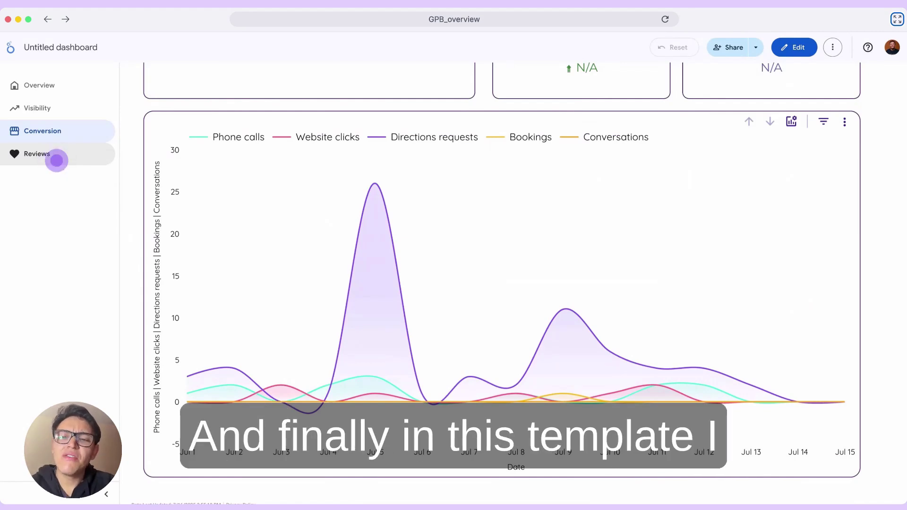
click(57, 161)
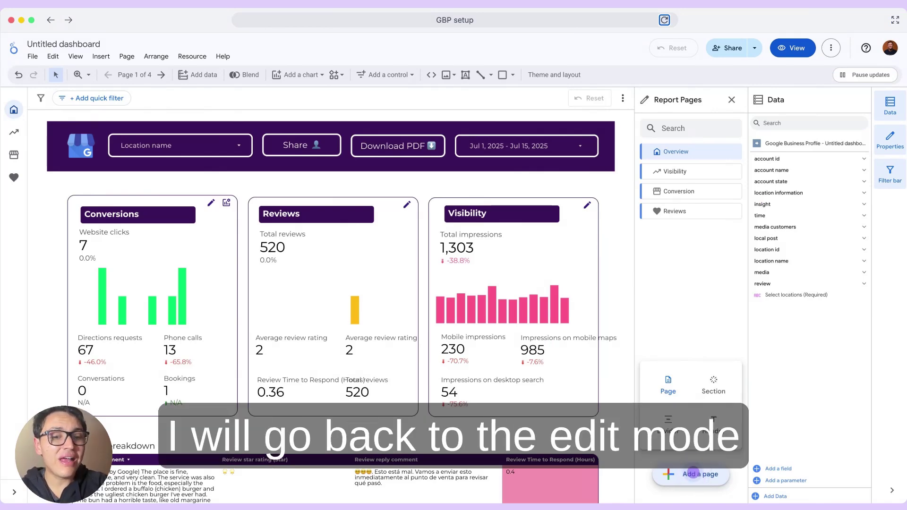
Add a new page to the report and rename it GBP.
click(693, 472)
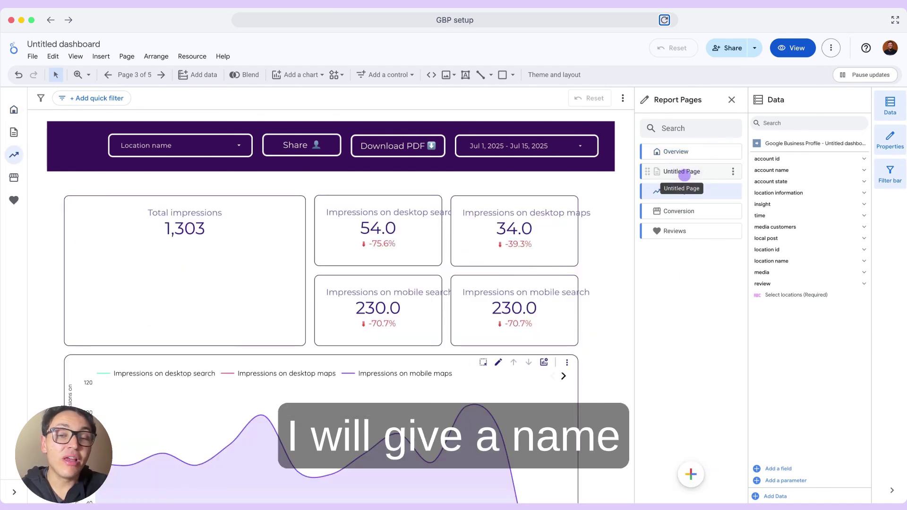
click(684, 173)
double_click(685, 173)
text(G)
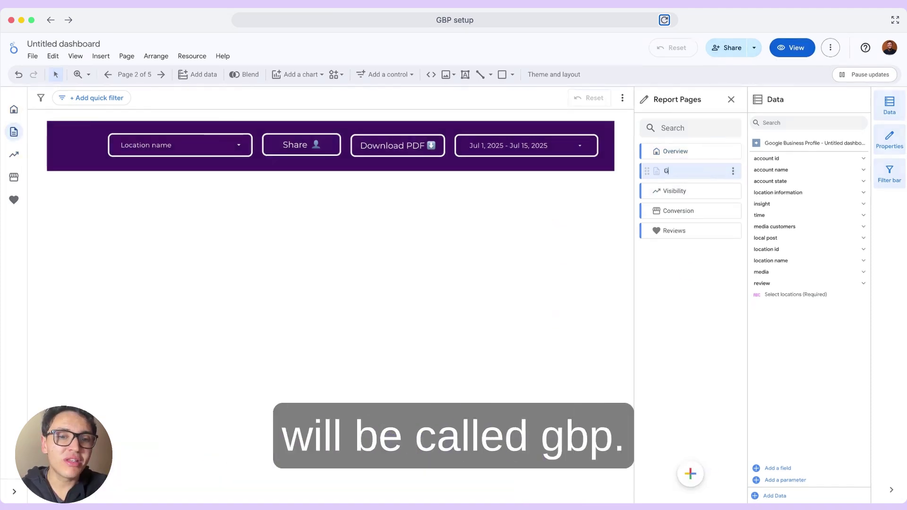
text(BP)
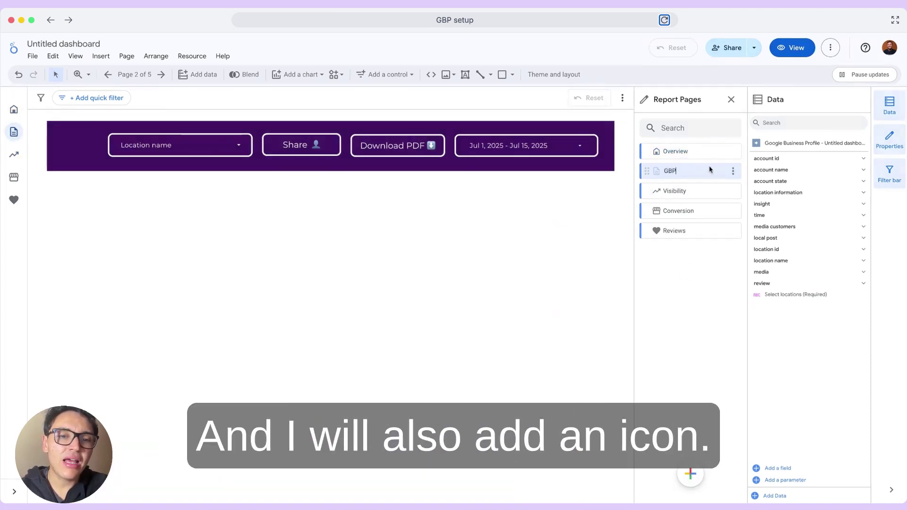
Assign the Home icon to the GBP page.
click(734, 172)
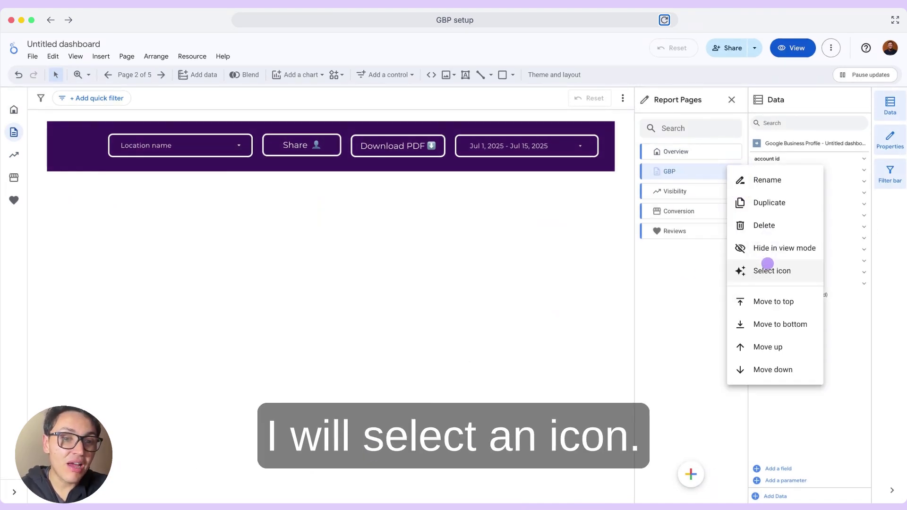
click(767, 263)
click(406, 243)
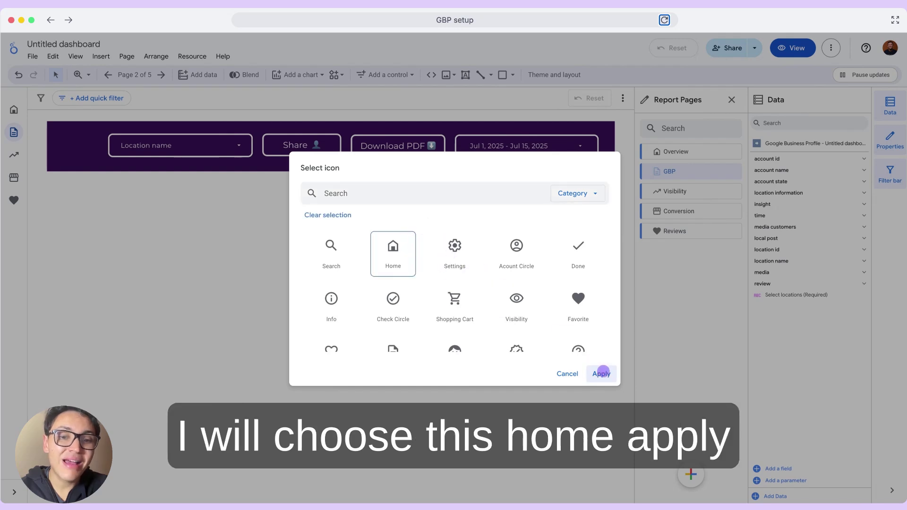
click(601, 373)
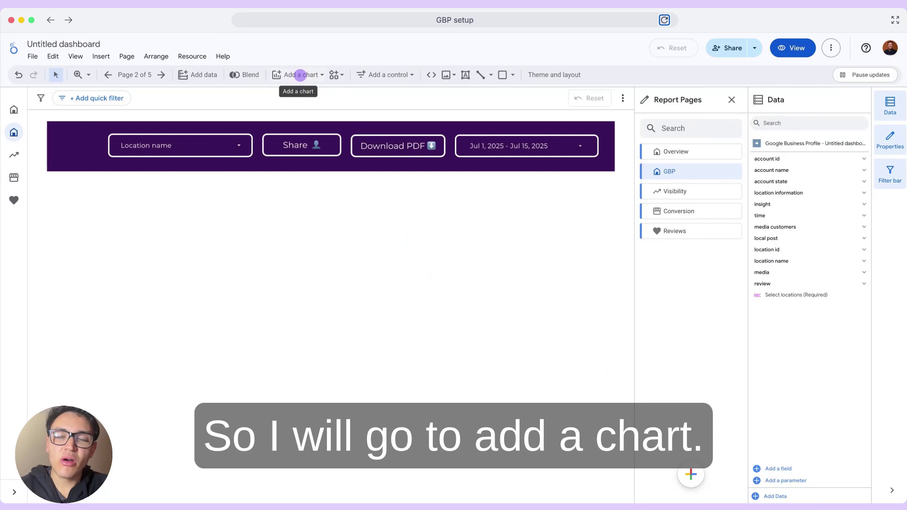
Insert a scorecard below the header on the GBP page and set its metric to Directions requests.
click(301, 74)
click(286, 141)
drag(108, 192, 226, 240)
click(695, 271)
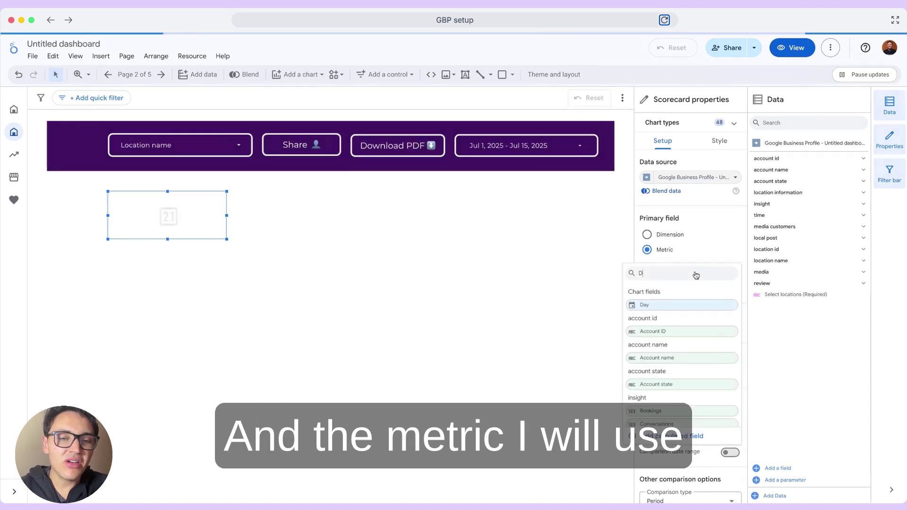
text(DIRECTION)
text(S)
click(714, 307)
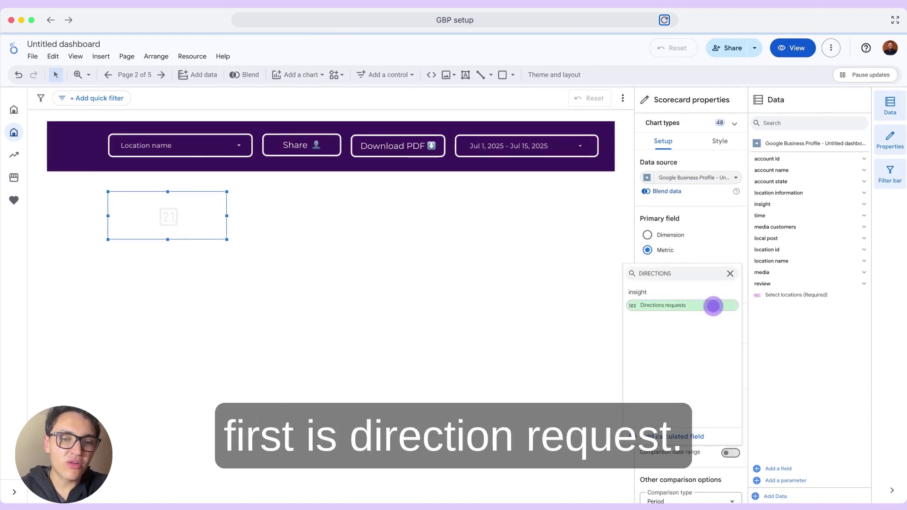
Set the Directions requests scorecard's background to white and undo the last background color change.
click(708, 144)
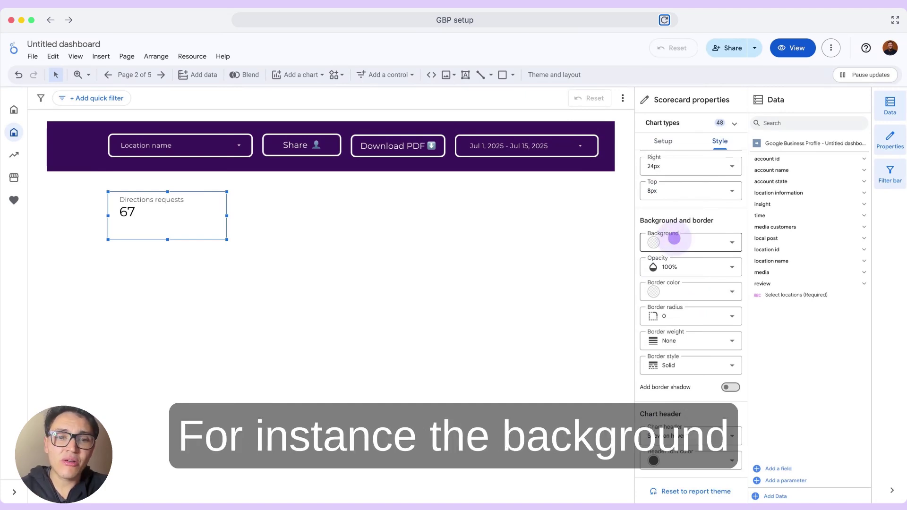
click(674, 238)
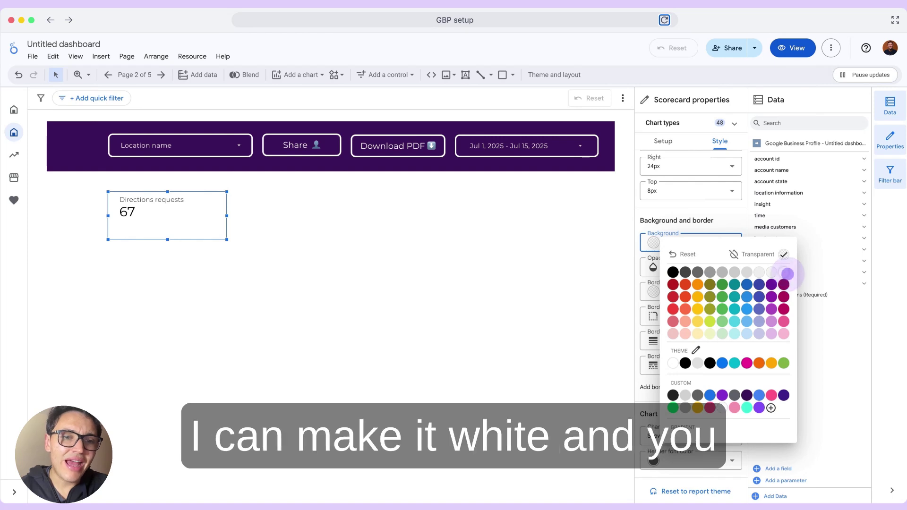
click(785, 270)
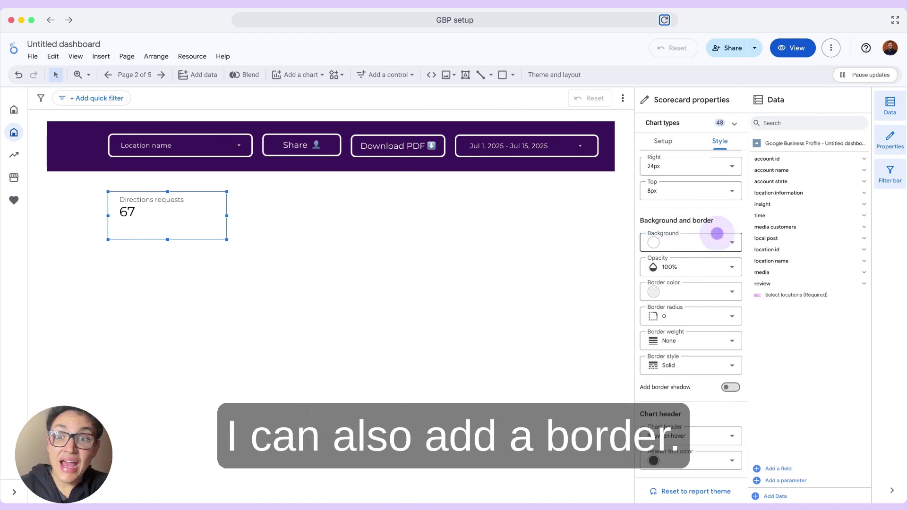
key(super+z)
Give the Directions requests scorecard a dark purple border with a radius of 10.
click(724, 290)
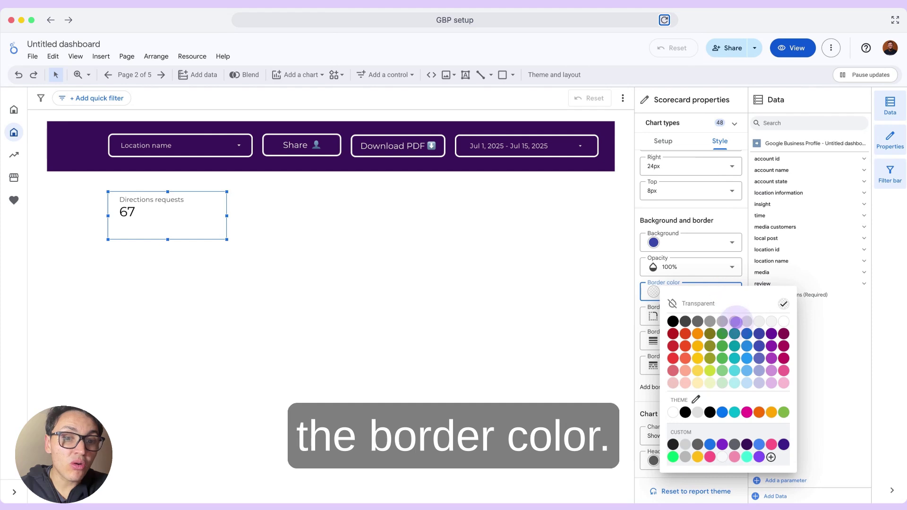
click(783, 442)
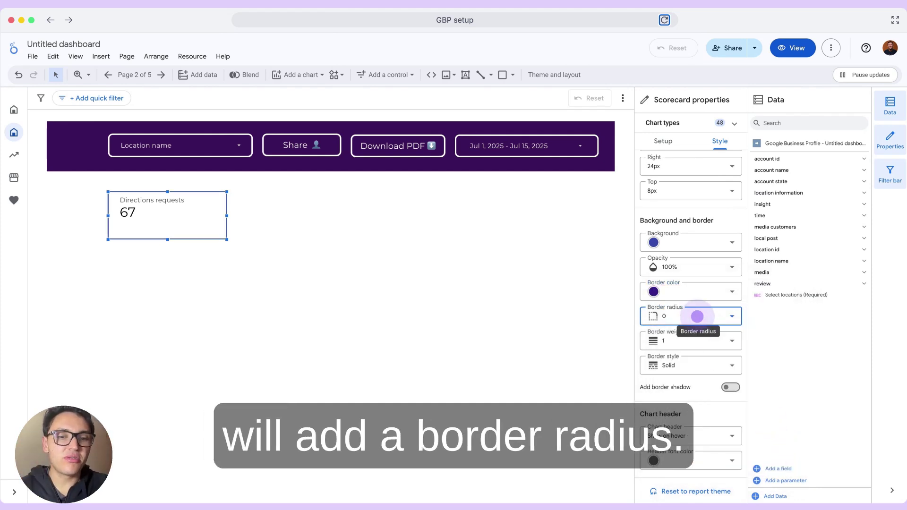
click(697, 316)
click(671, 421)
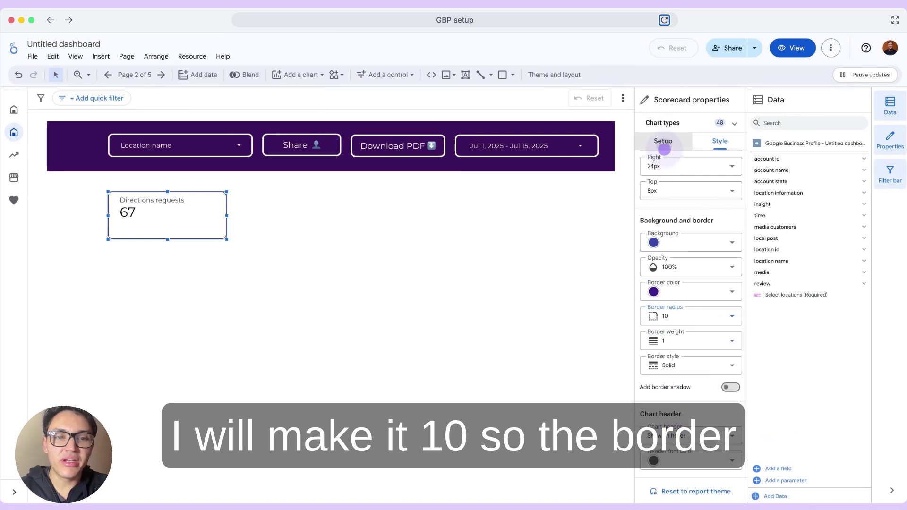
Add a sparkline to the Directions requests scorecard using the Date dimension.
click(663, 141)
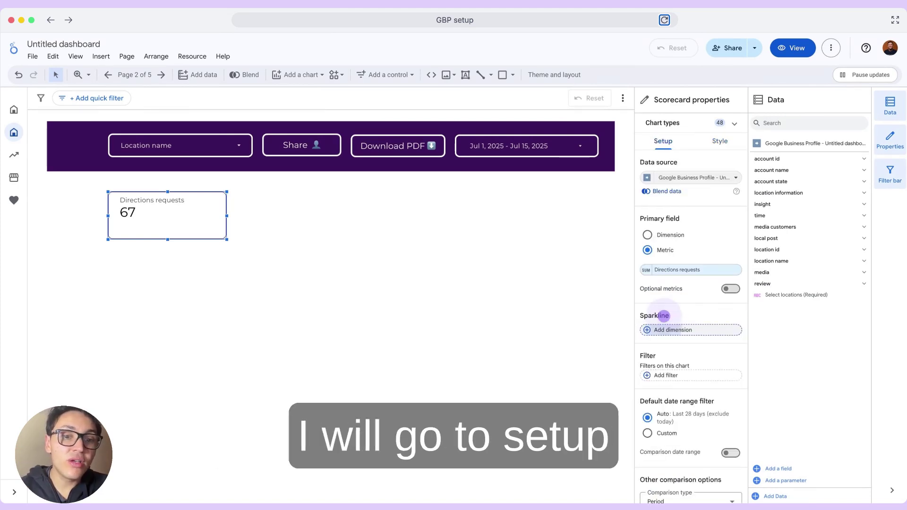
click(663, 327)
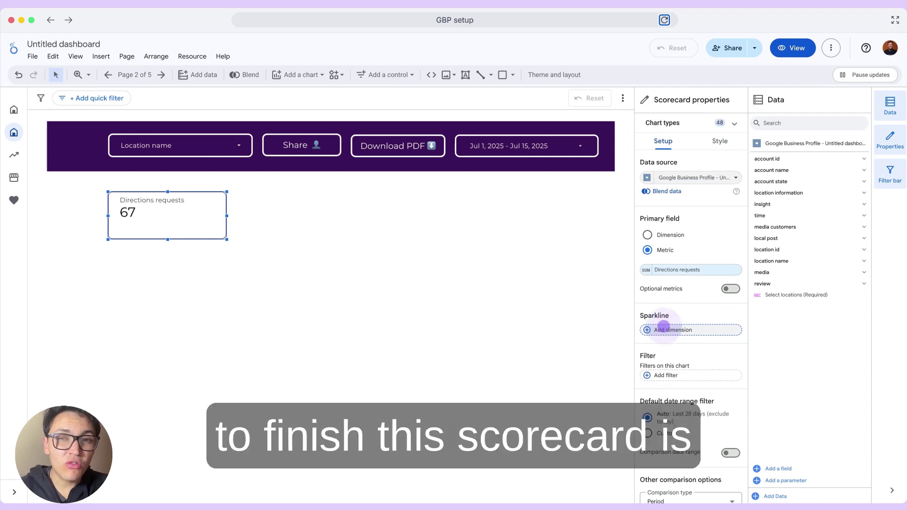
click(663, 328)
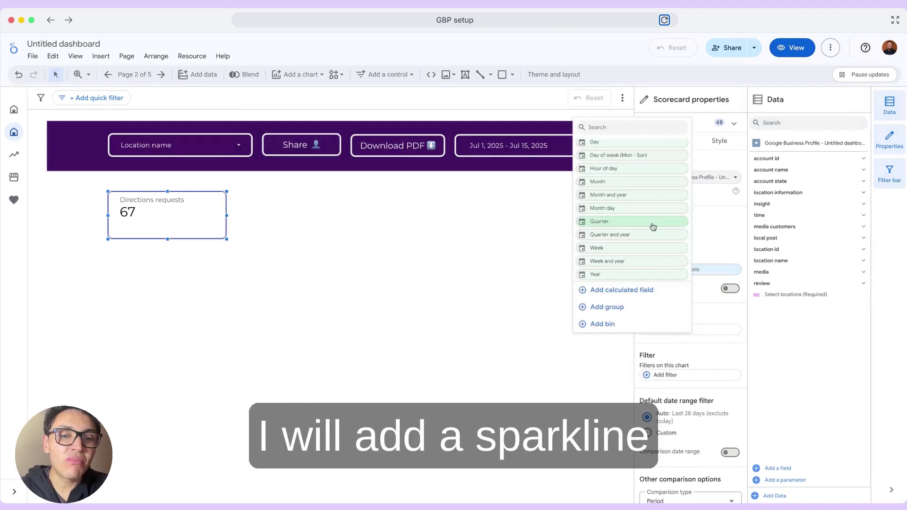
scroll(635, 179, up, 2)
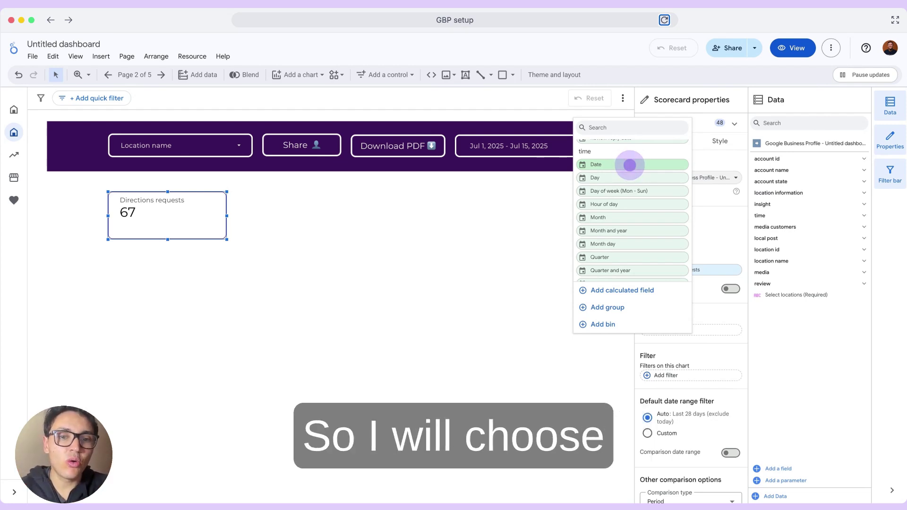
click(630, 165)
Copy the Directions requests scorecard, place the copy beside it and change its metric to Website clicks.
key(ctrl+c)
key(ctrl+v)
drag(296, 211, 288, 211)
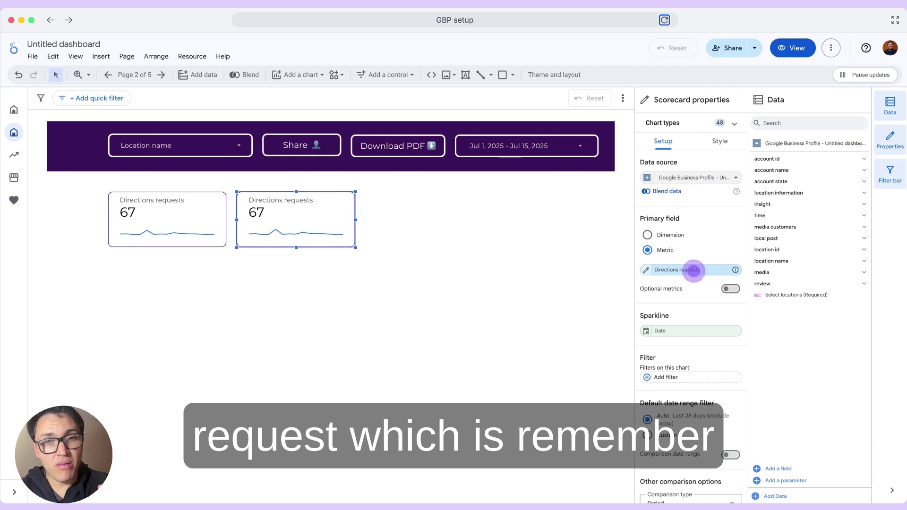
click(693, 270)
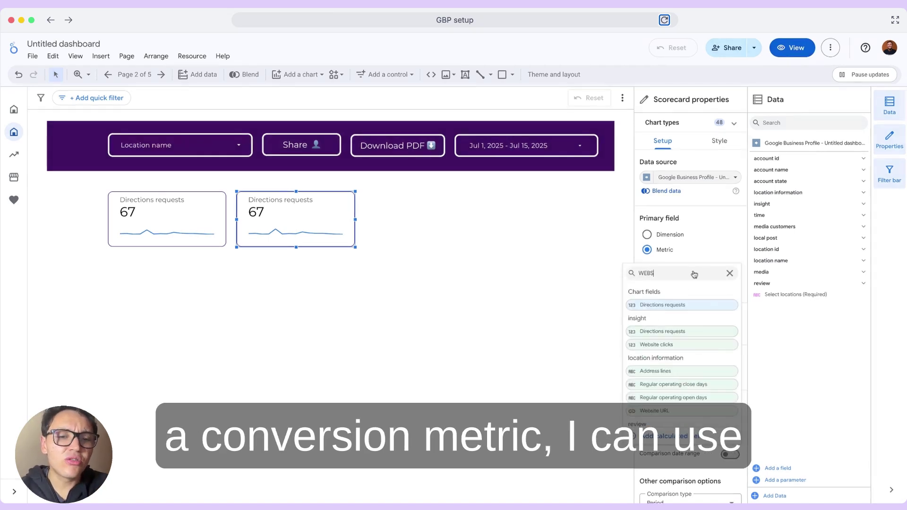
text(WEBSITE)
click(704, 310)
Duplicate the Website clicks scorecard as the third in the row and set its metric to Total impressions.
key(ctrl+d)
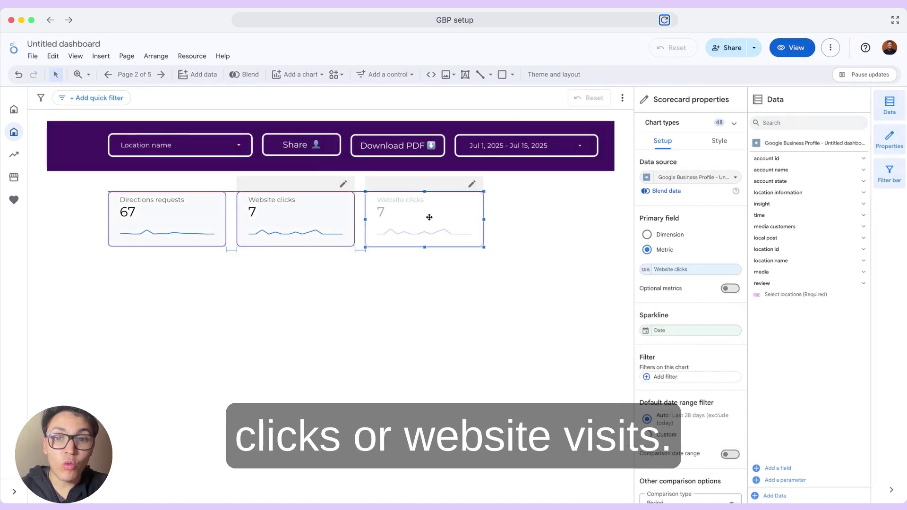
click(683, 270)
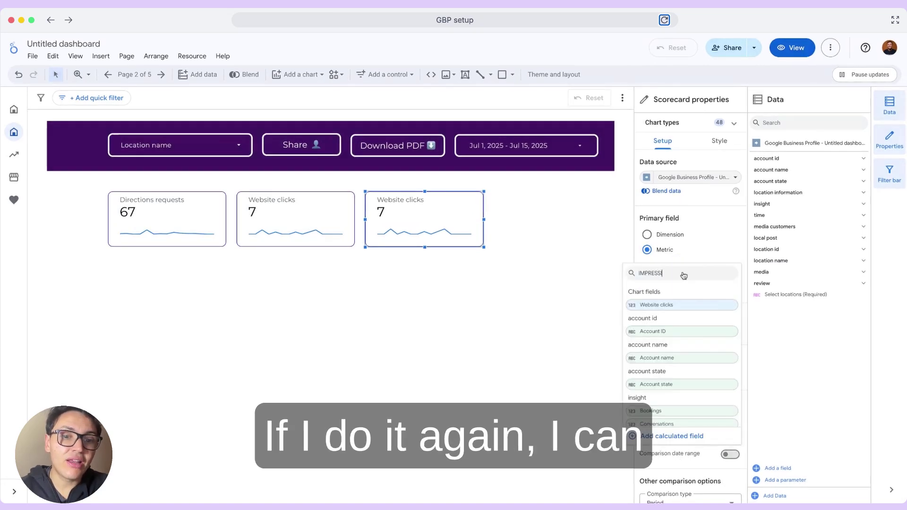
text(IMPRESSIONS)
click(709, 358)
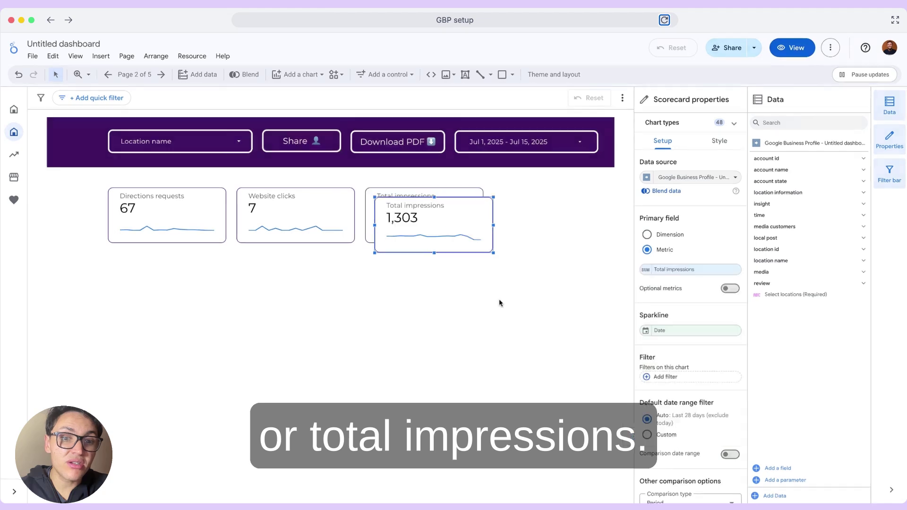
Duplicate the Total impressions scorecard as the fourth in the row and set its metric to Total reviews time frame.
key(ctrl+d)
click(689, 271)
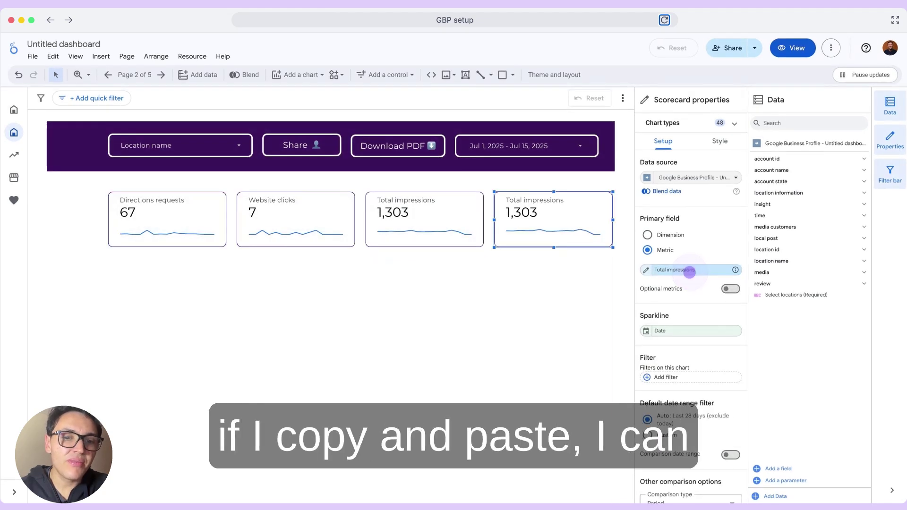
text(REVIEWS)
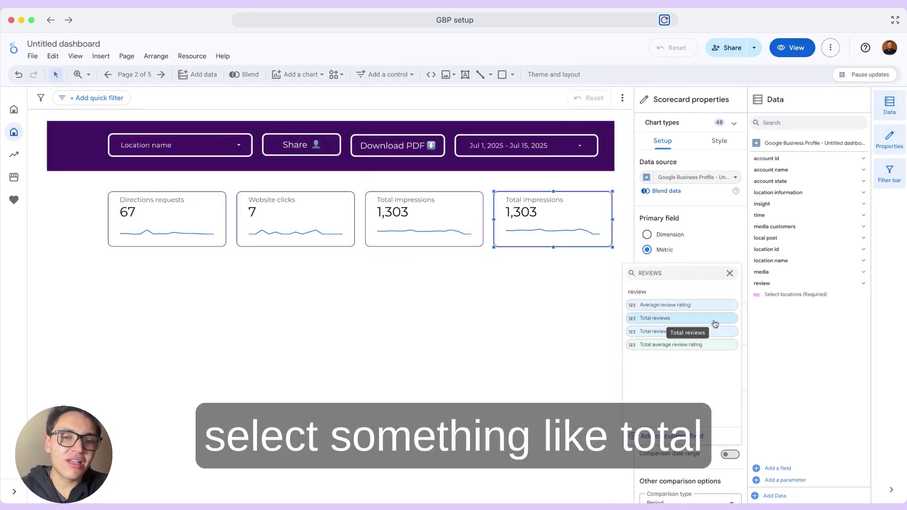
click(718, 332)
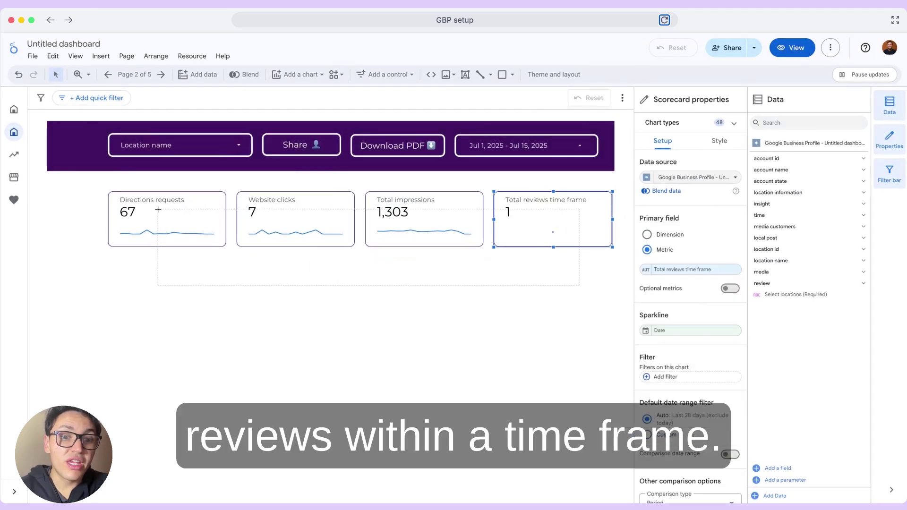
Select all four scorecards and enable their comparison date range with Previous period.
key(ctrl+a)
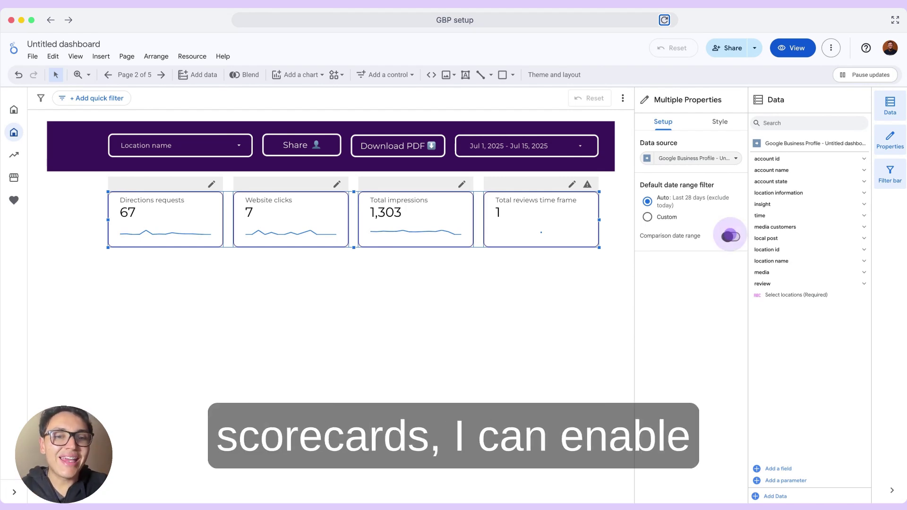
click(729, 236)
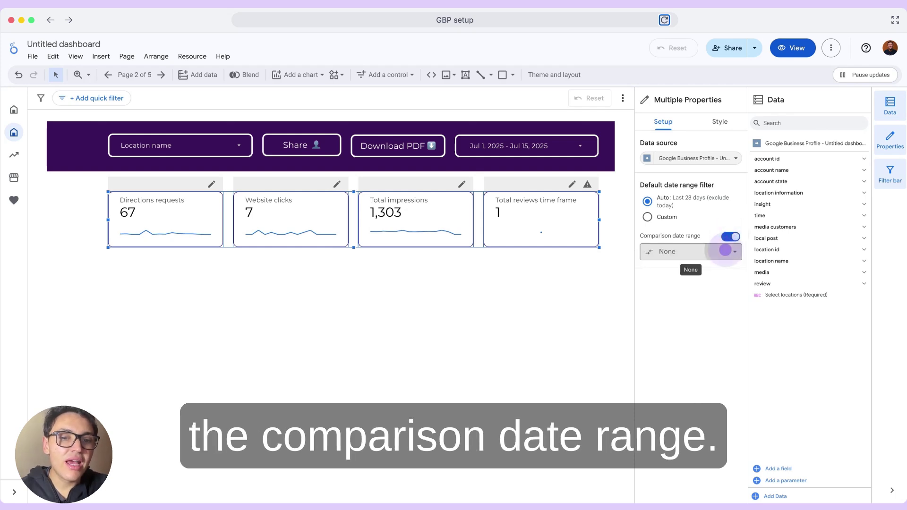
click(724, 249)
click(720, 259)
click(706, 303)
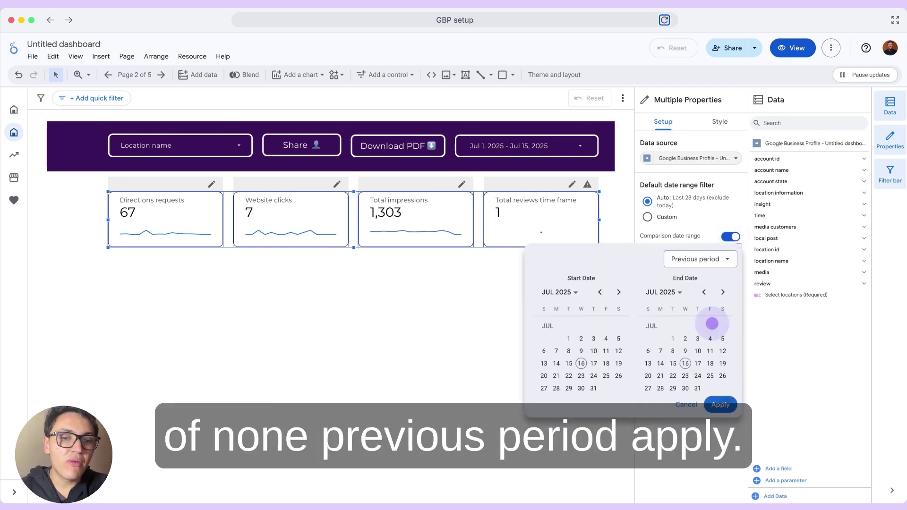
click(721, 405)
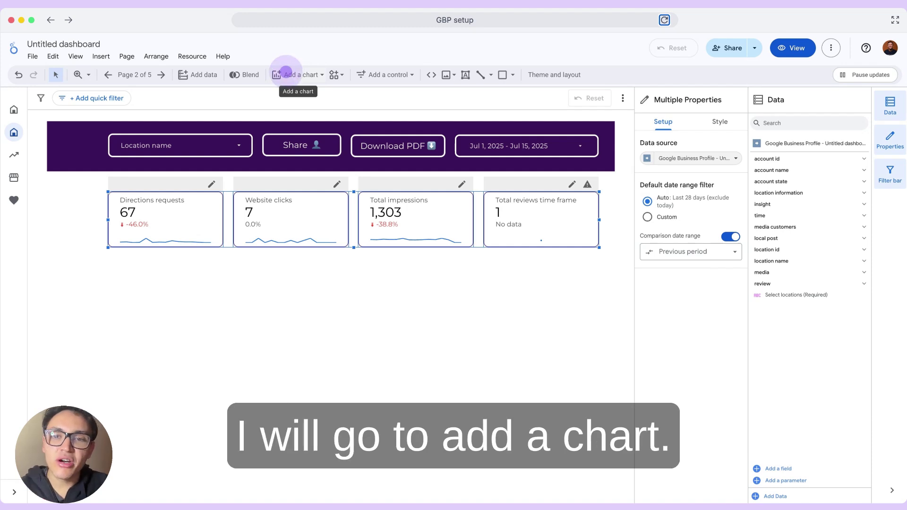
Insert a table below the scorecards, spanning the full width of their row.
click(286, 74)
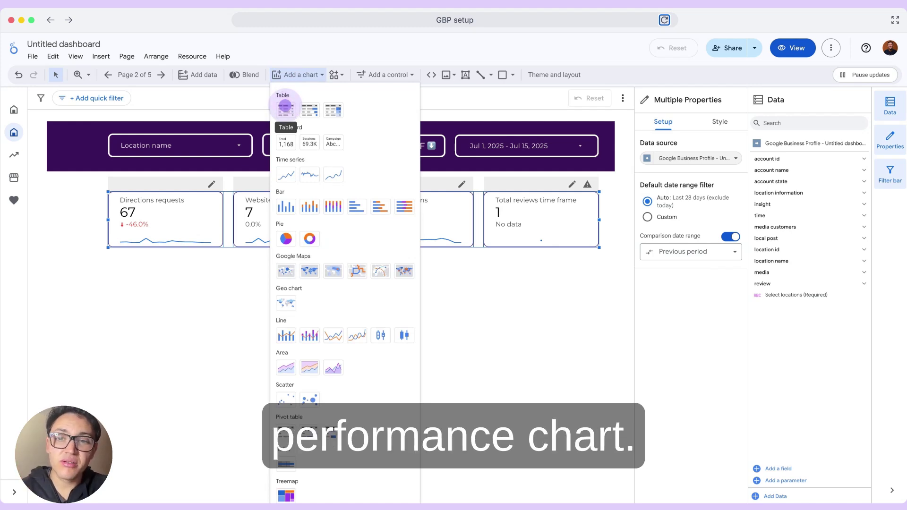
click(285, 107)
drag(105, 260, 602, 355)
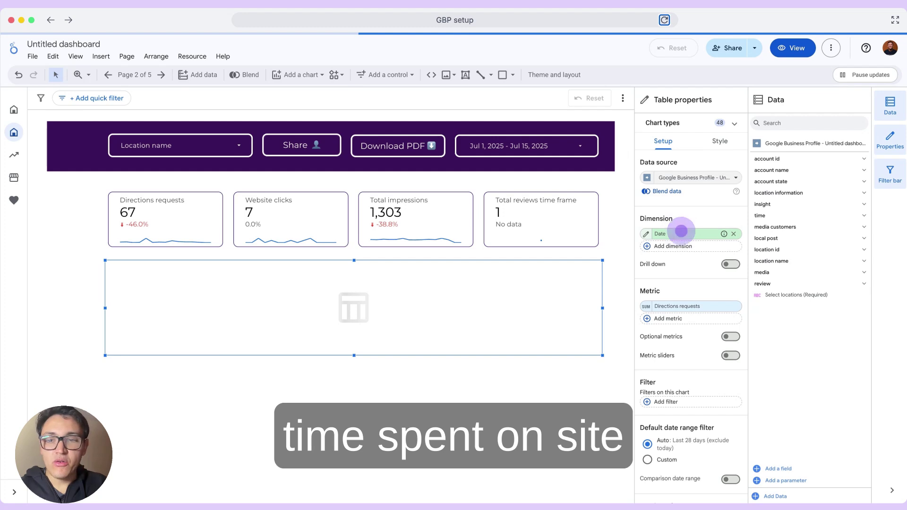
Replace the new table's Date dimension with Review comment and remove its Directions requests metric.
click(681, 231)
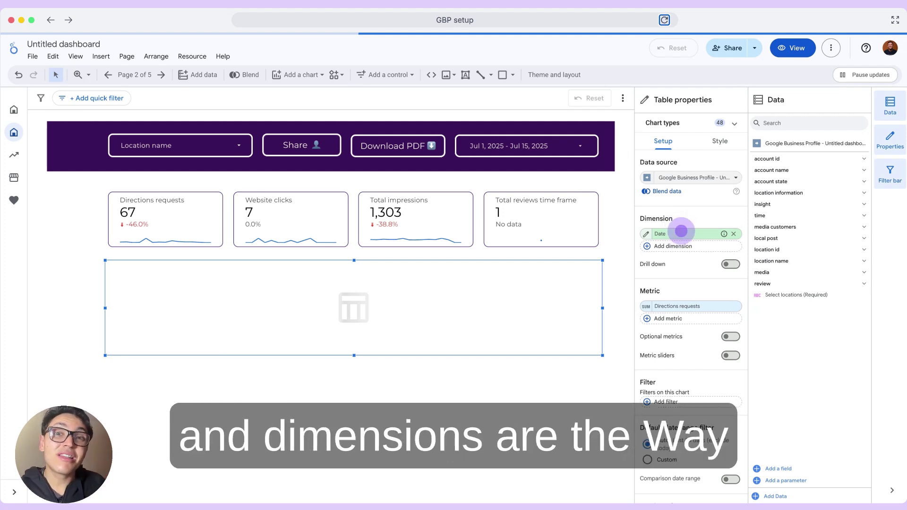
click(681, 231)
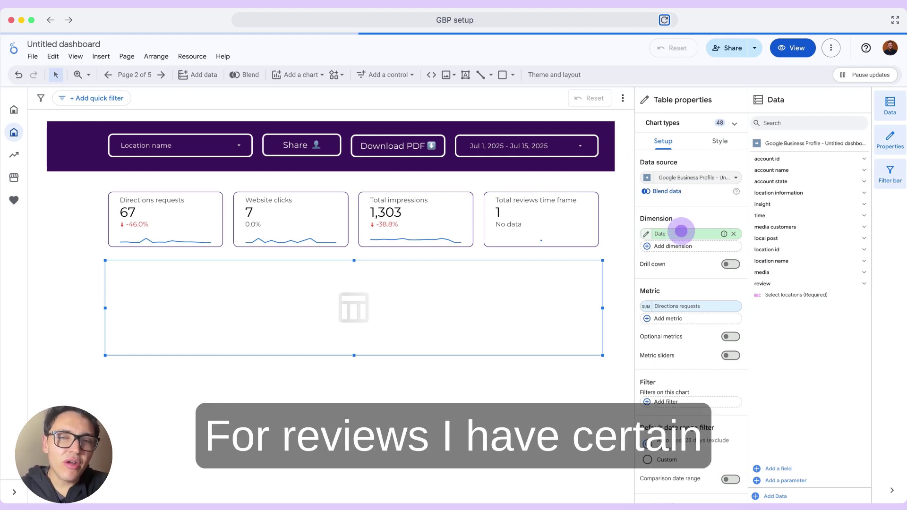
click(681, 231)
text(REVIEW)
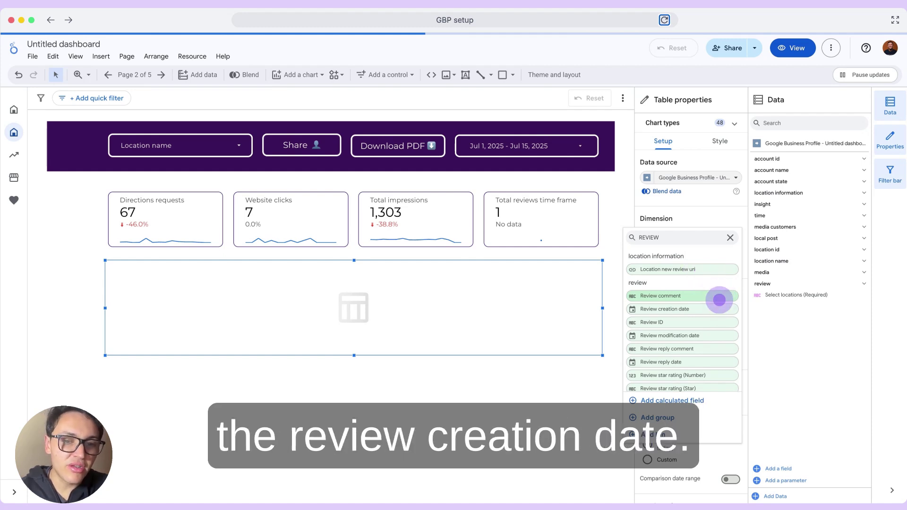
click(719, 298)
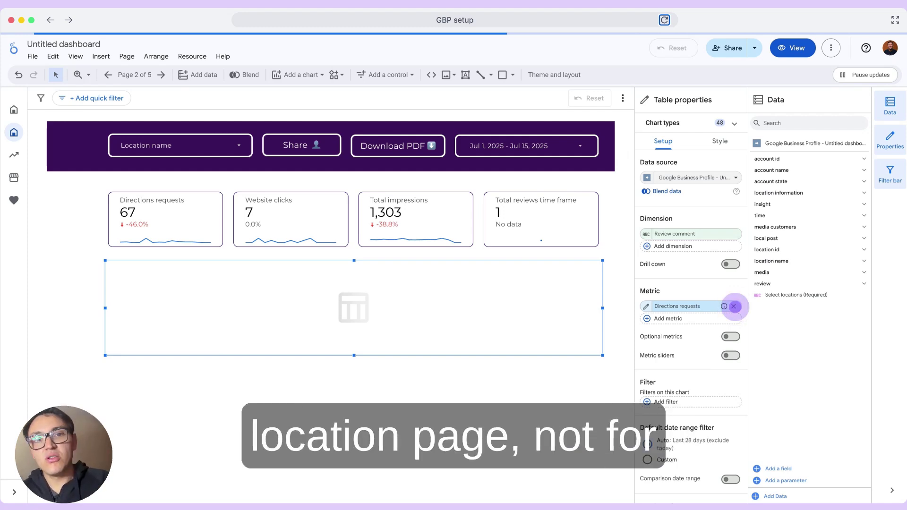
click(734, 307)
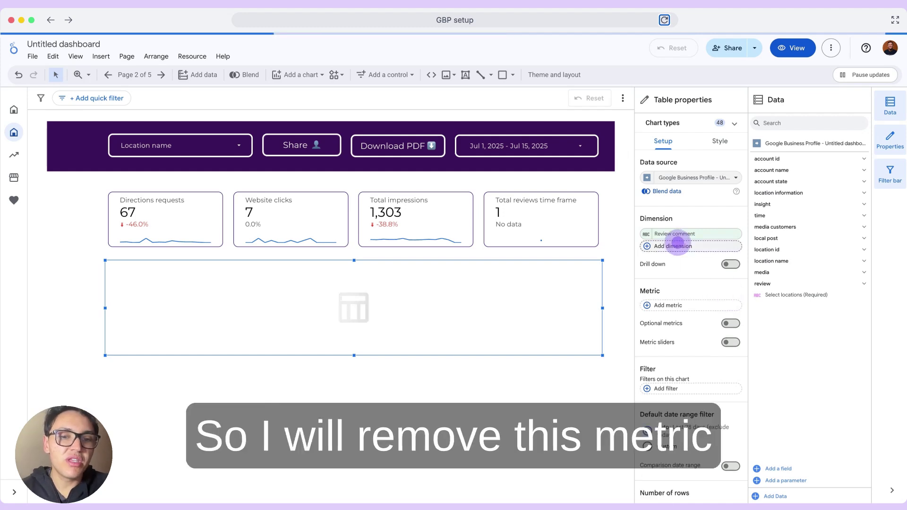
Add Review creation date and Review star rating (Star) as further dimensions of the table.
click(677, 246)
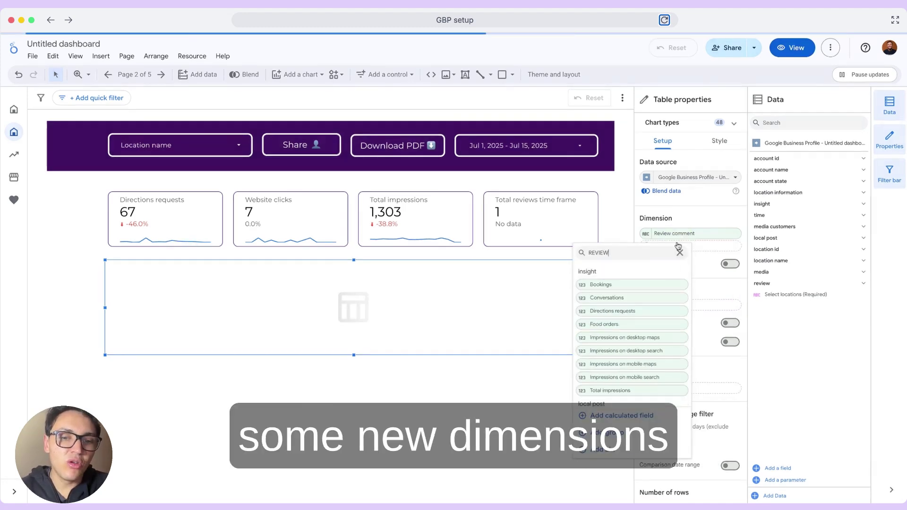
scroll(658, 324, down, 5)
click(658, 326)
click(682, 259)
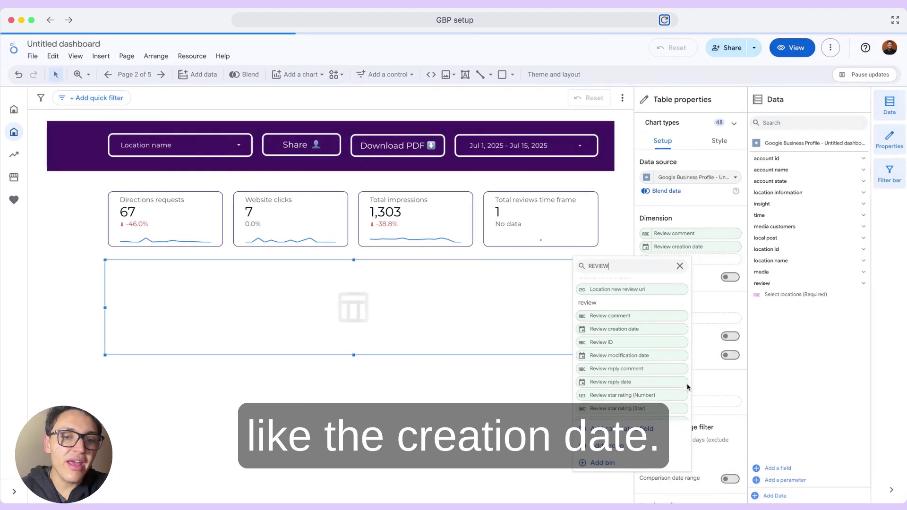
scroll(687, 387, down, 1)
click(666, 373)
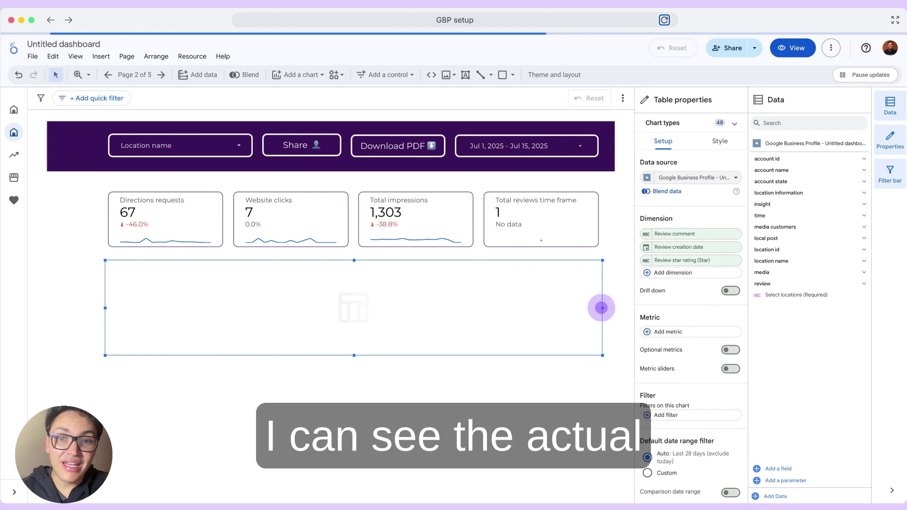
Search the data source fields for REVIEW and add Reviewer photo as the table's first dimension.
click(778, 125)
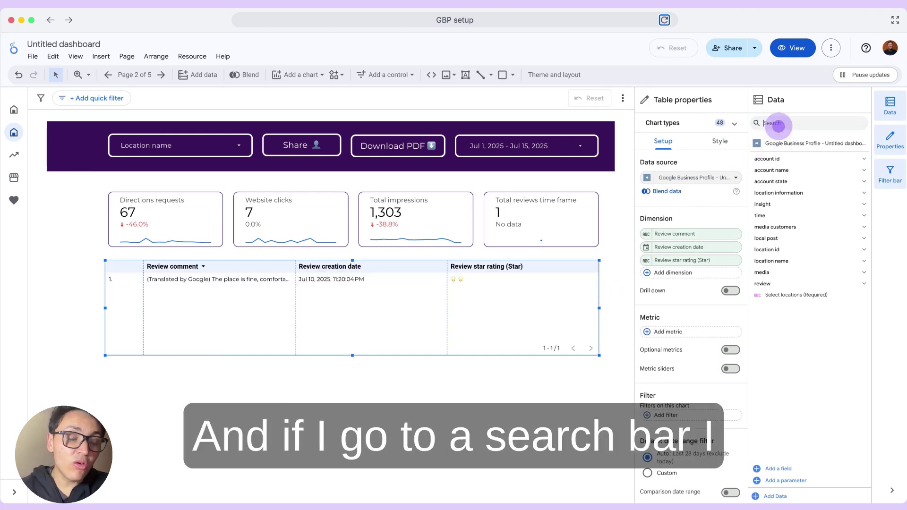
text(review)
key(BackSpace)
key(BackSpace)
key(BackSpace)
key(BackSpace)
key(BackSpace)
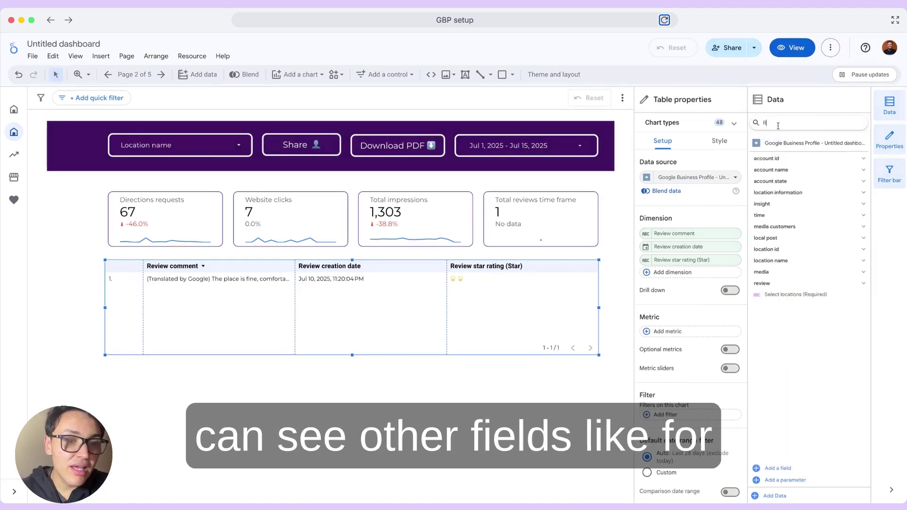
text(EVIEW)
click(809, 293)
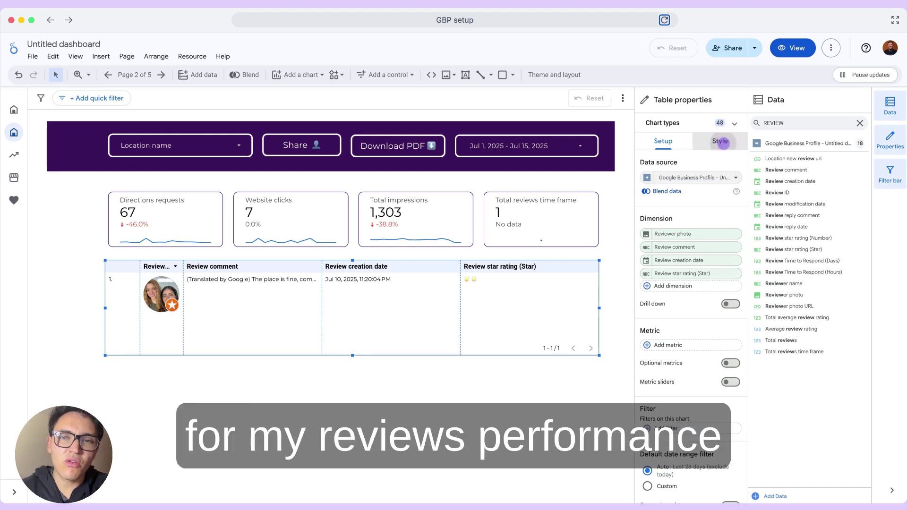
Turn off the row numbers in the reviews table's body style.
click(721, 141)
scroll(730, 373, down, 5)
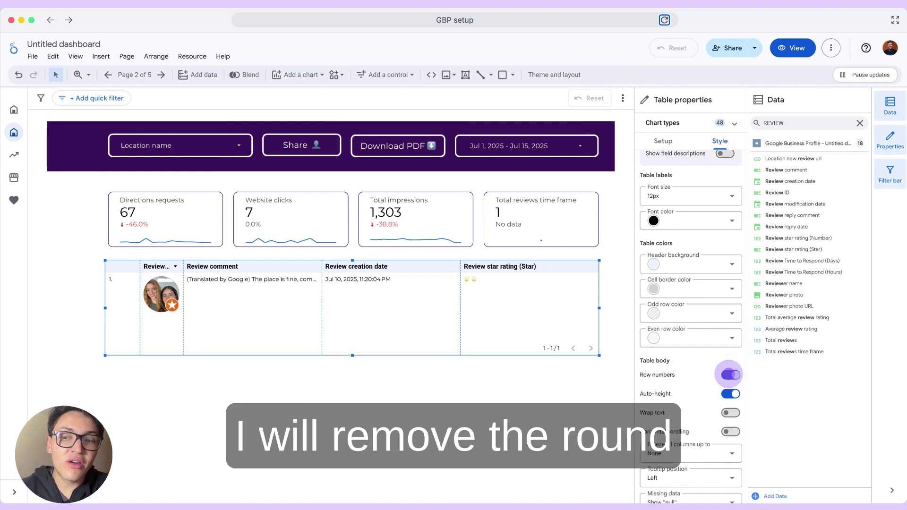
click(729, 374)
Show the table's chart title and set it to "Reviews performance".
click(726, 178)
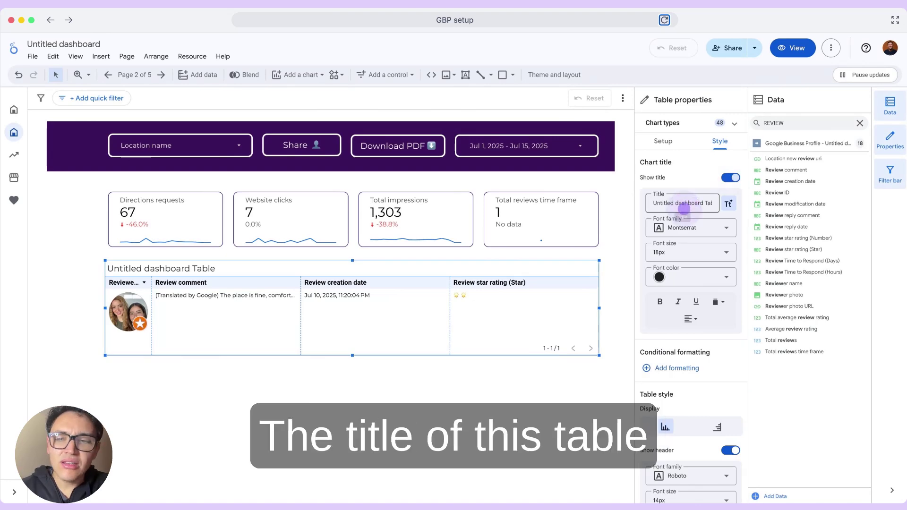
click(684, 208)
key(ctrl+a)
text(rEvie)
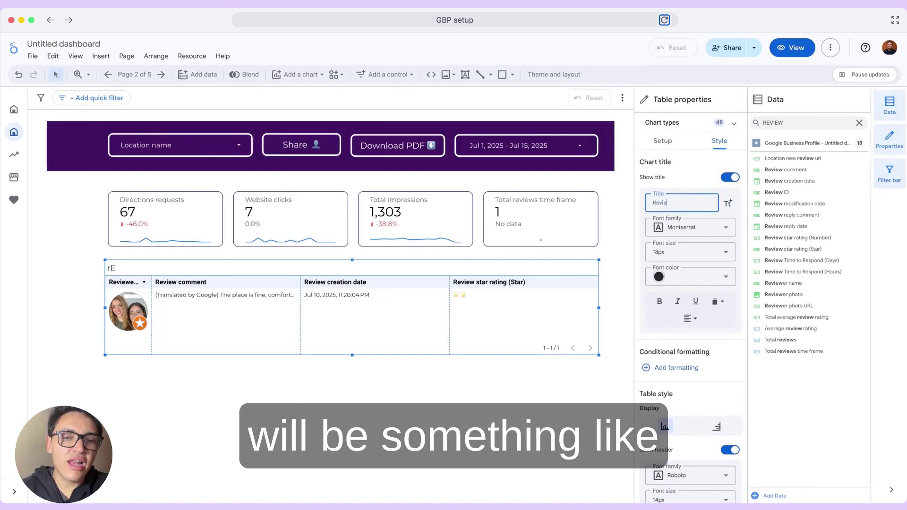
text(ws performance)
key(Return)
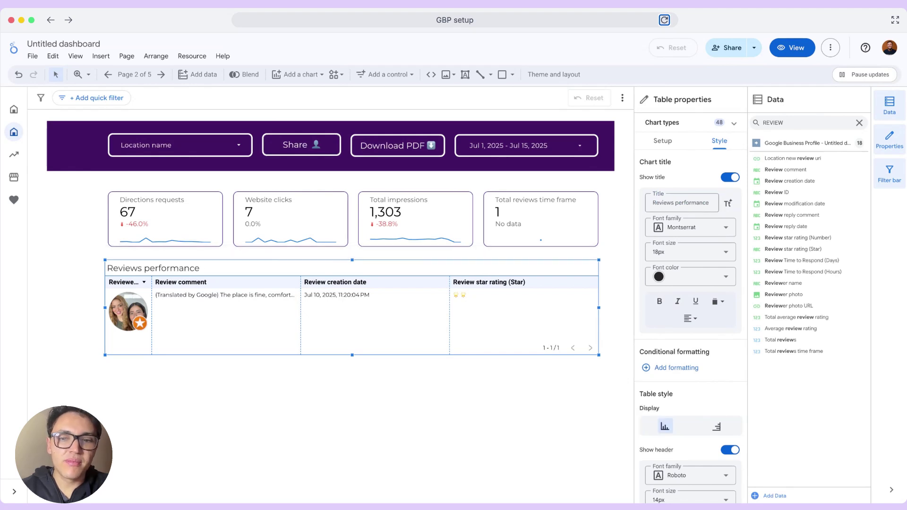
Move the reviews table down and insert a time series chart between it and the scorecards, spanning the row's full width.
drag(298, 260, 297, 374)
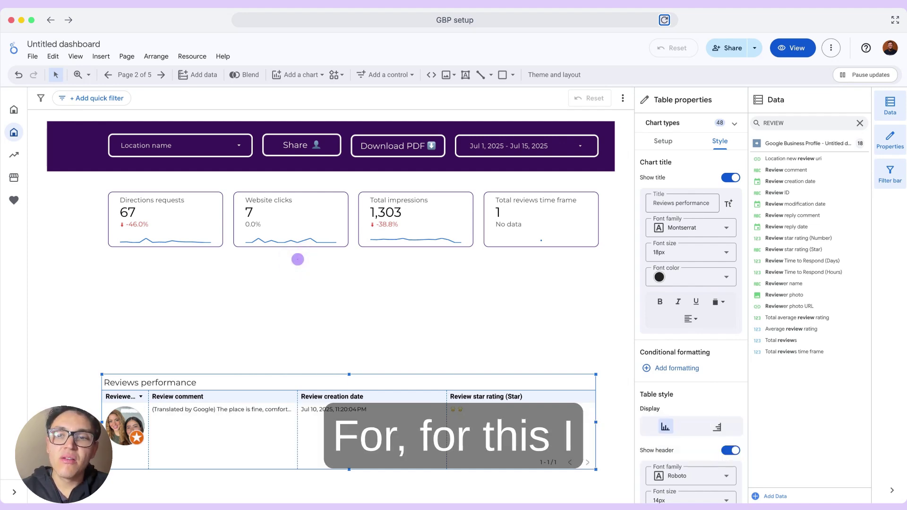
click(298, 260)
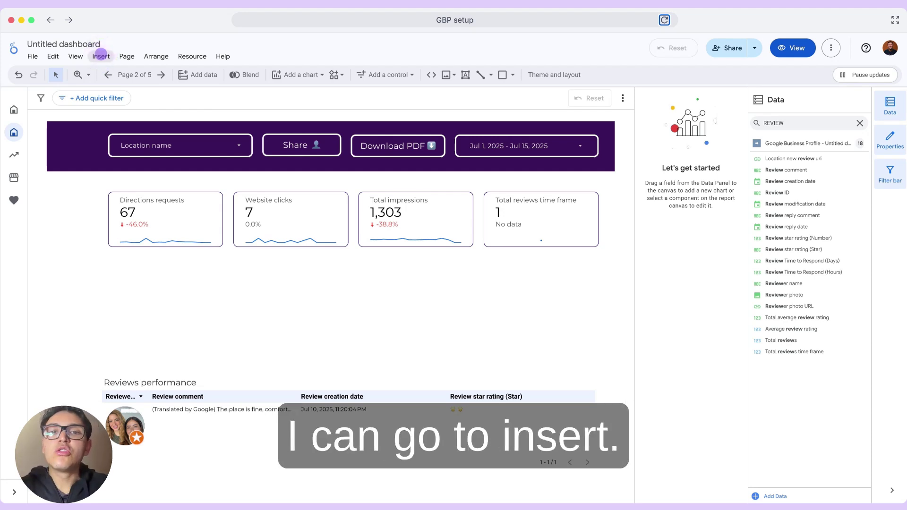
click(100, 56)
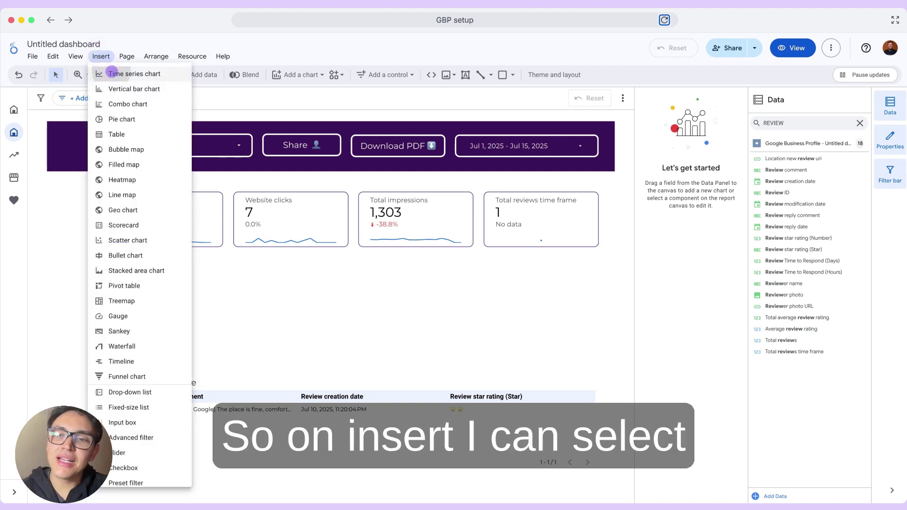
click(112, 73)
drag(105, 253, 602, 370)
click(661, 140)
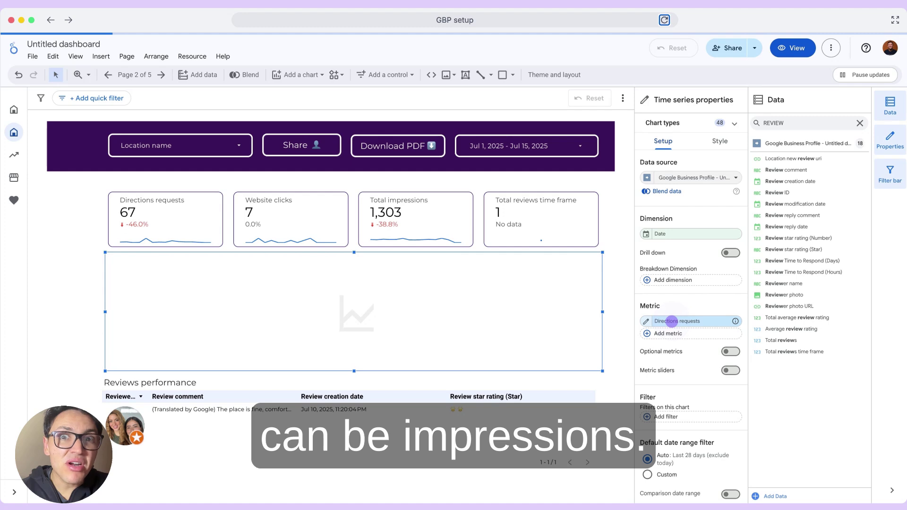
Replace the time series chart's Directions requests metric with Total impressions.
click(672, 321)
text(total impressions)
click(709, 352)
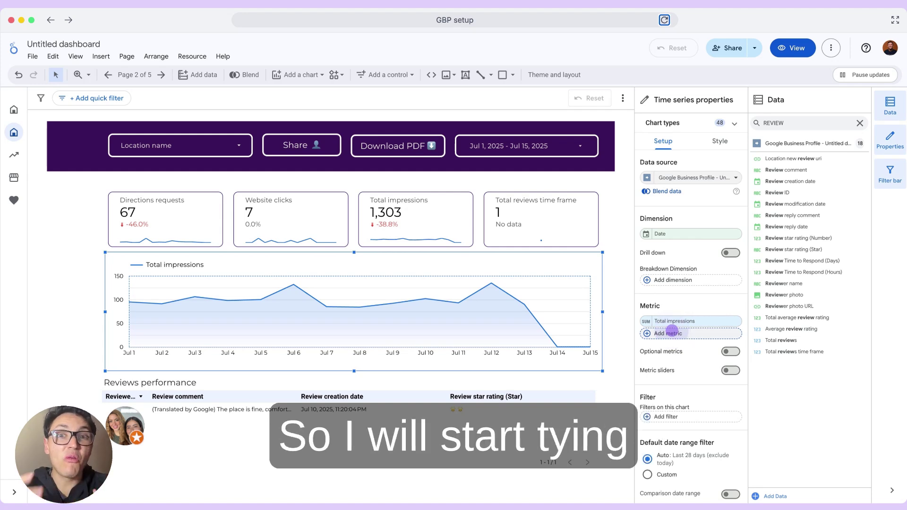
Add Impressions on desktop search, desktop maps, mobile search and mobile maps as further metrics of the time series chart.
click(670, 332)
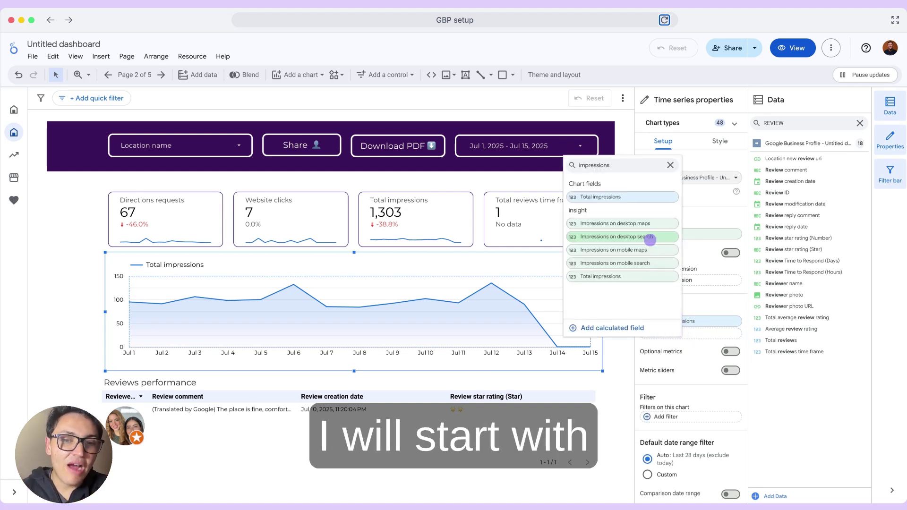
click(649, 238)
click(657, 320)
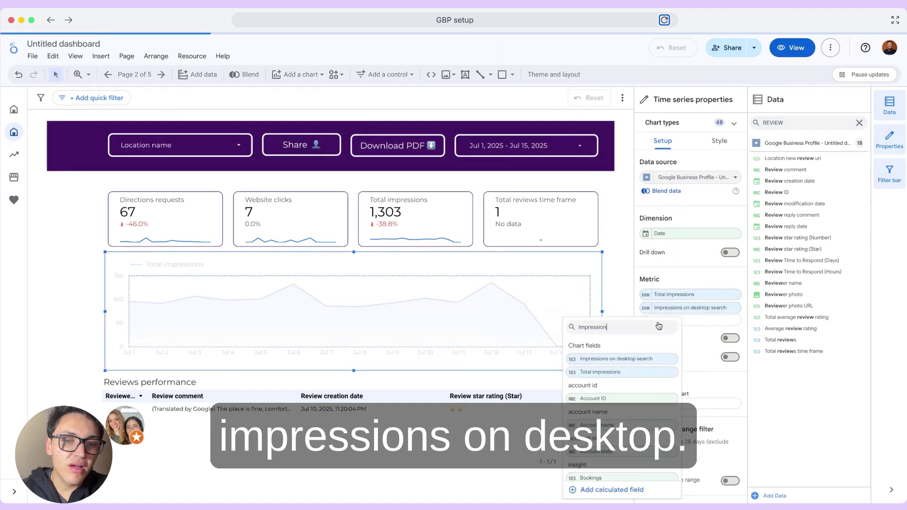
click(664, 398)
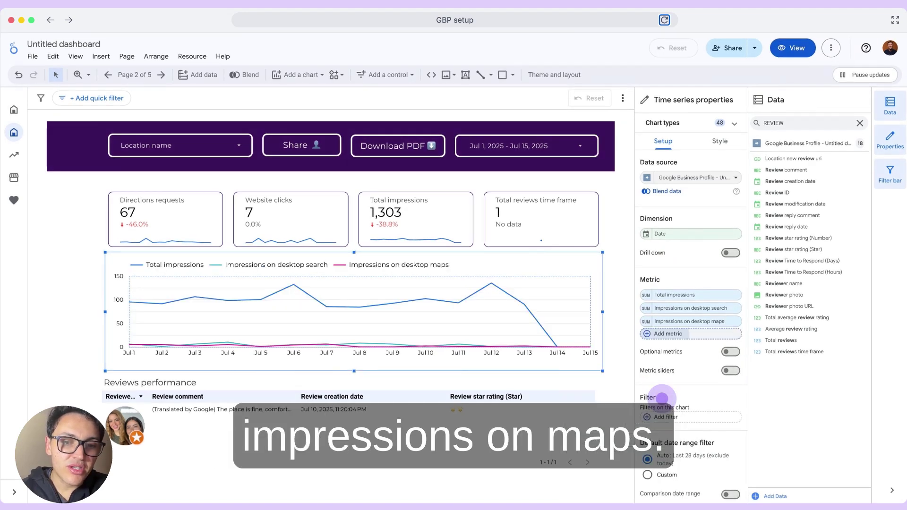
click(653, 335)
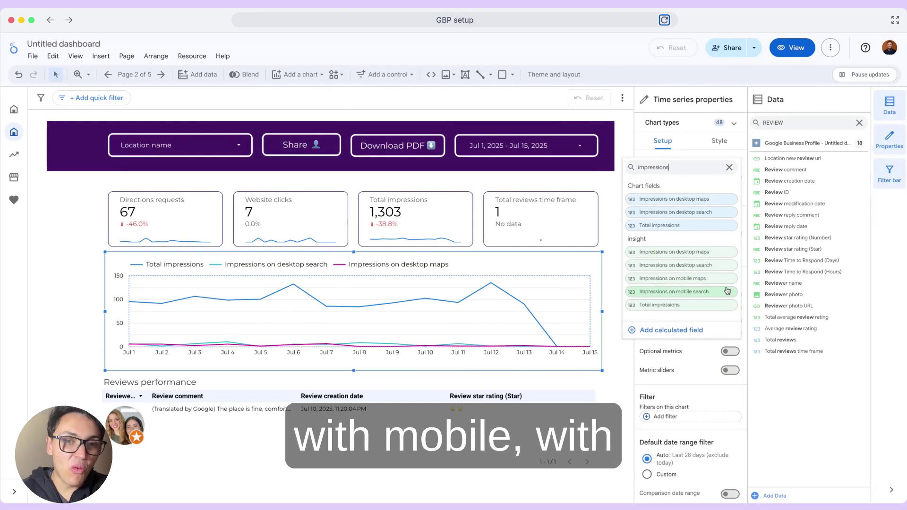
click(726, 293)
click(669, 349)
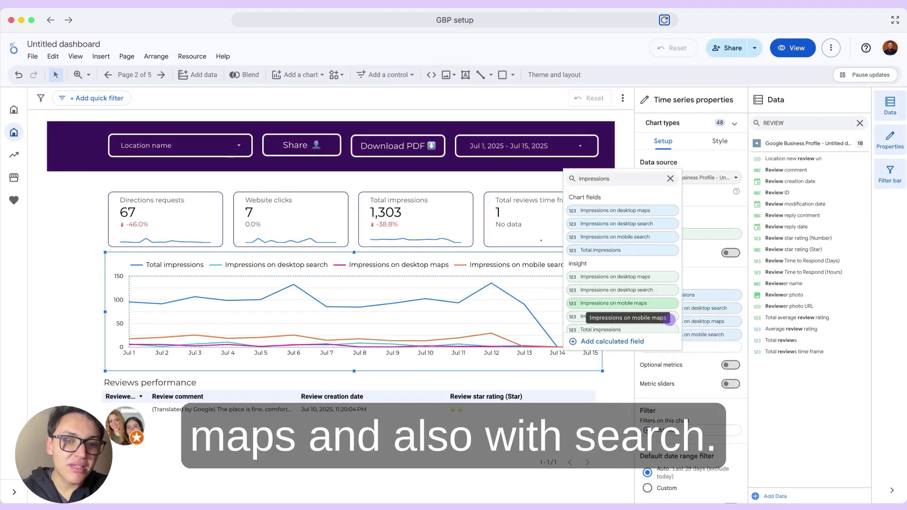
click(665, 304)
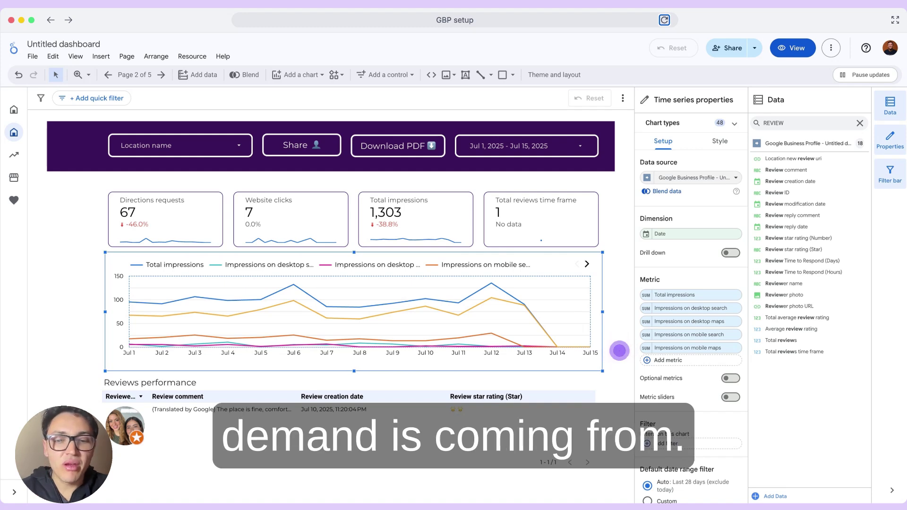
click(619, 351)
Insert a second table below the Reviews performance table, matching its full width.
mouse_move(528, 303)
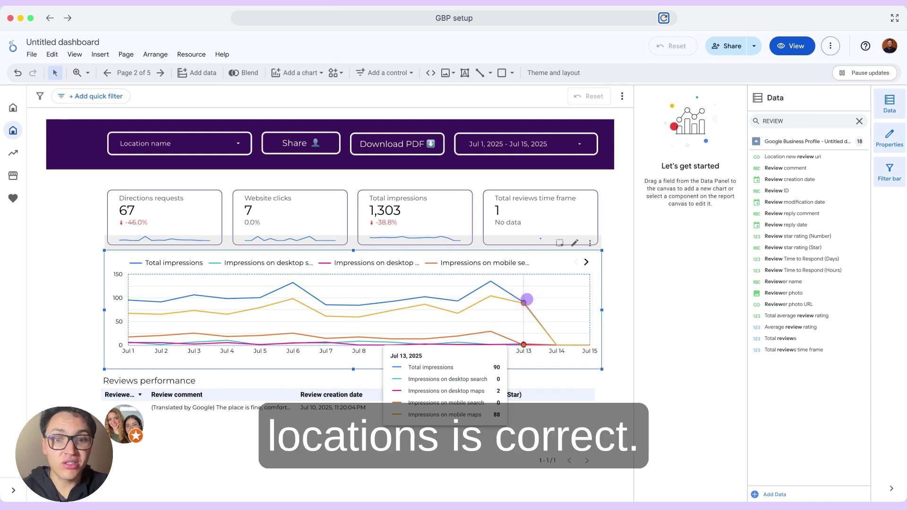
click(526, 299)
scroll(425, 284, down, 6)
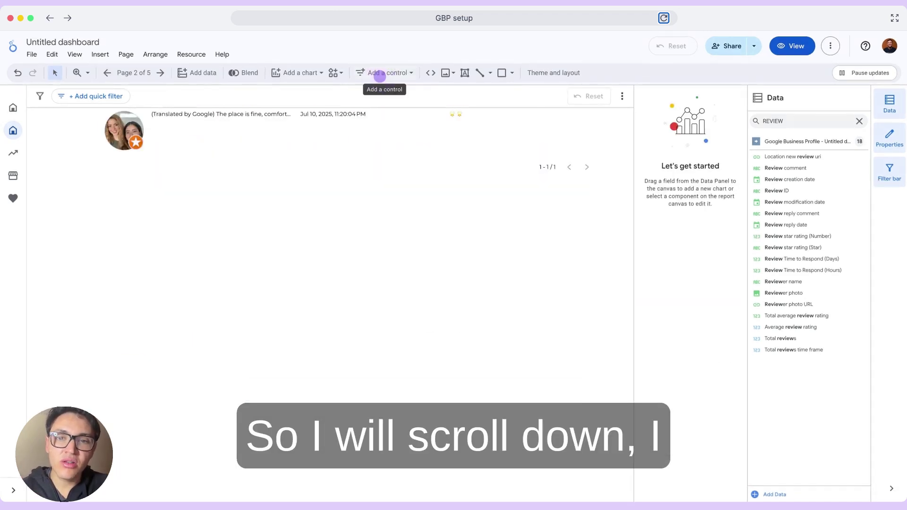
click(381, 73)
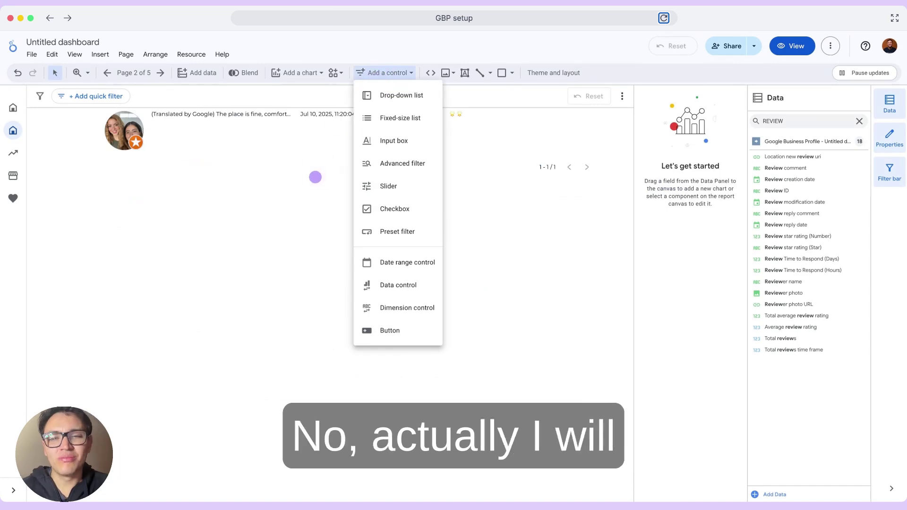
click(304, 72)
click(289, 73)
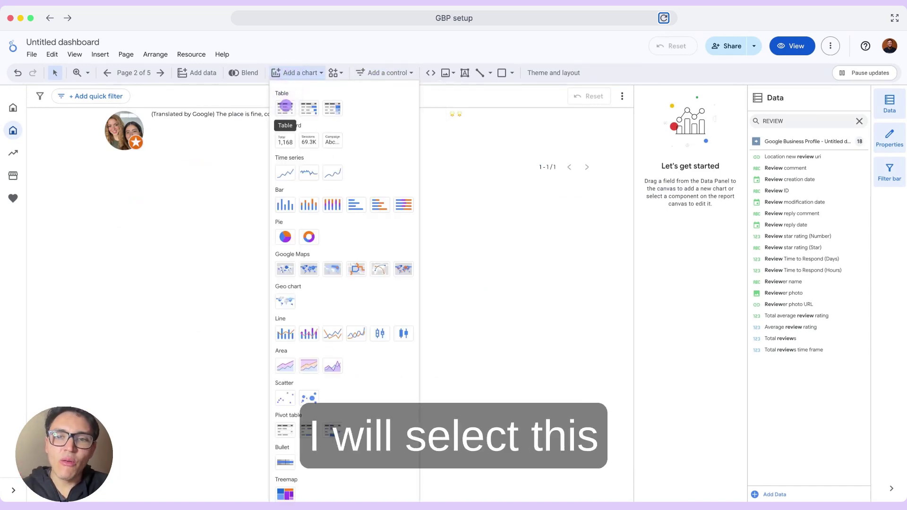
click(285, 106)
drag(103, 188, 599, 329)
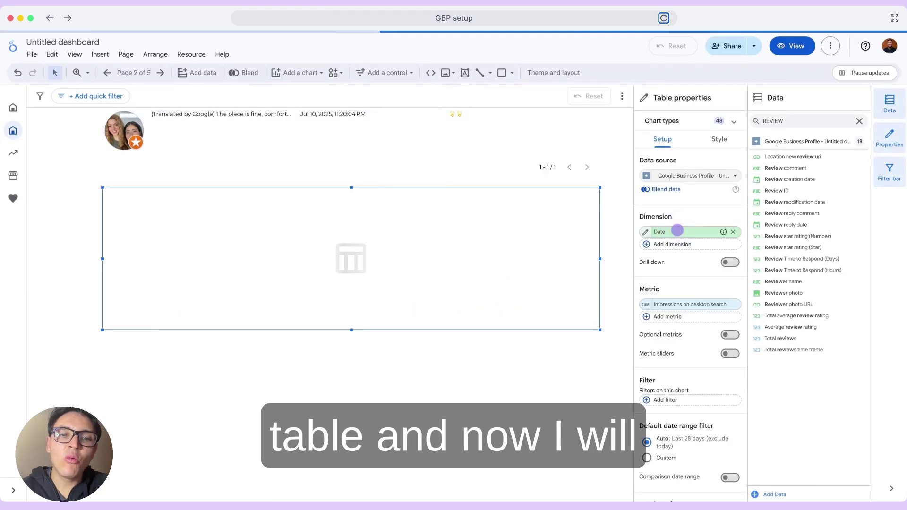
Replace the second table's Date dimension with Location name.
click(676, 230)
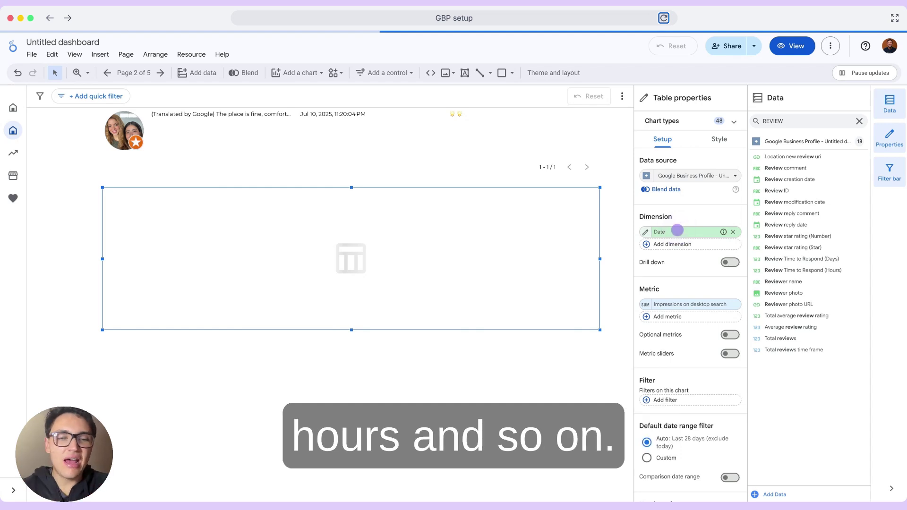
click(677, 230)
text(name)
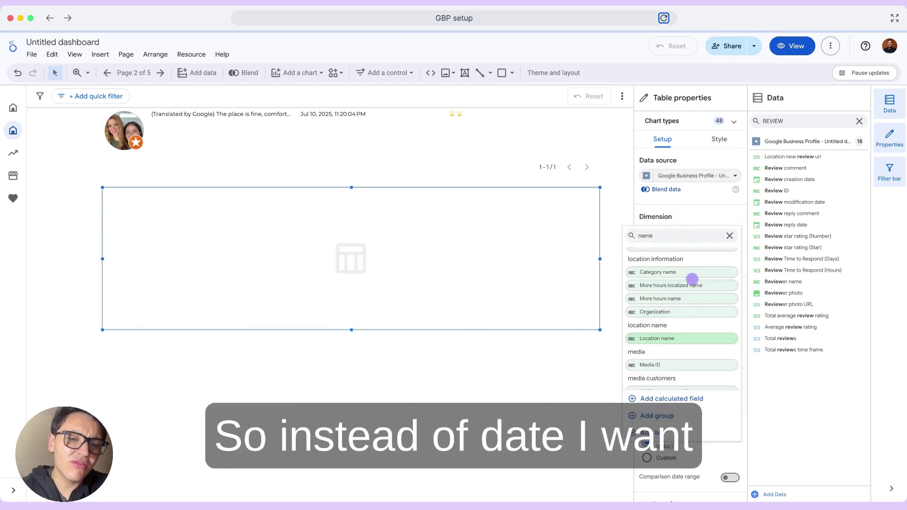
click(707, 339)
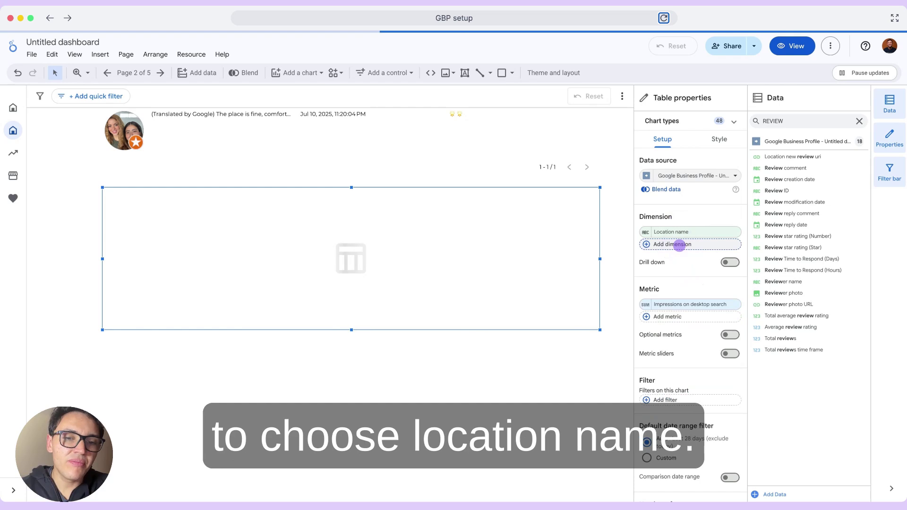
Add Google maps URL as a dimension of the location table and remove its Impressions on desktop search metric.
click(679, 246)
text(location)
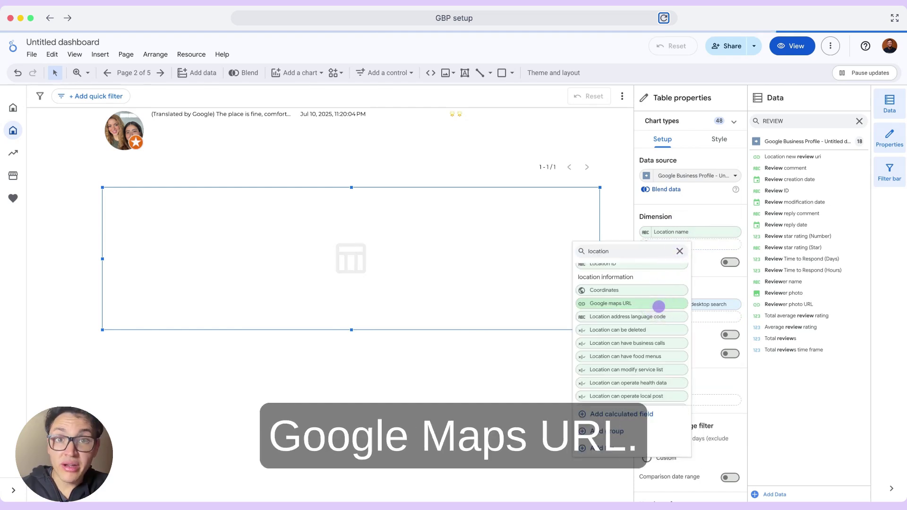
click(659, 306)
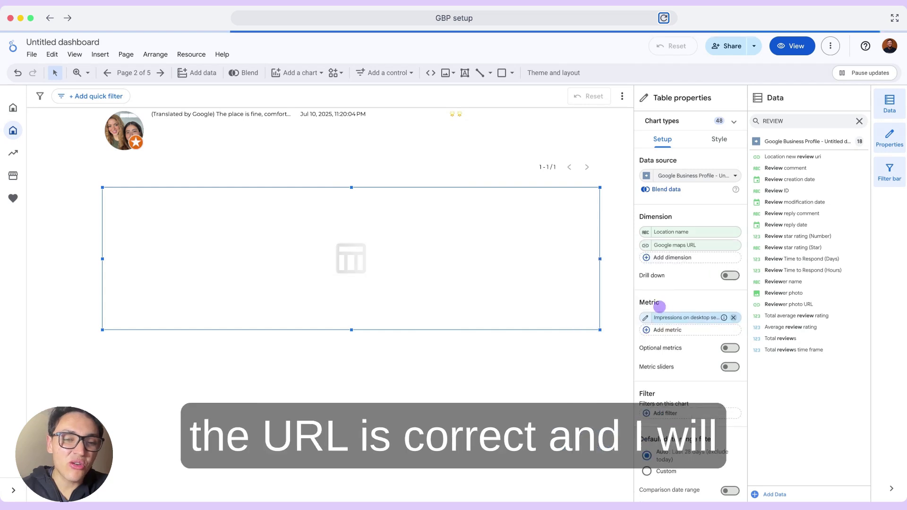
click(733, 318)
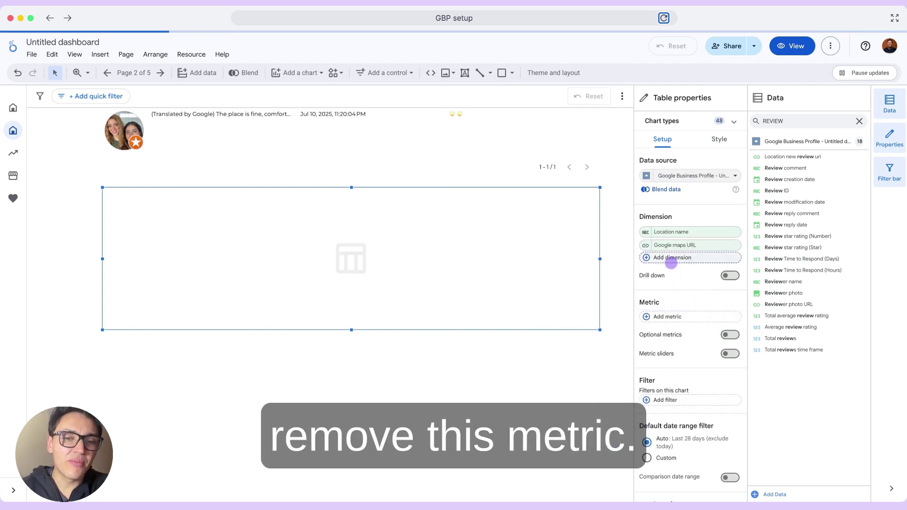
Add Category name as a location table dimension and remove Regular operating open hours and Regular operating close hours.
click(668, 258)
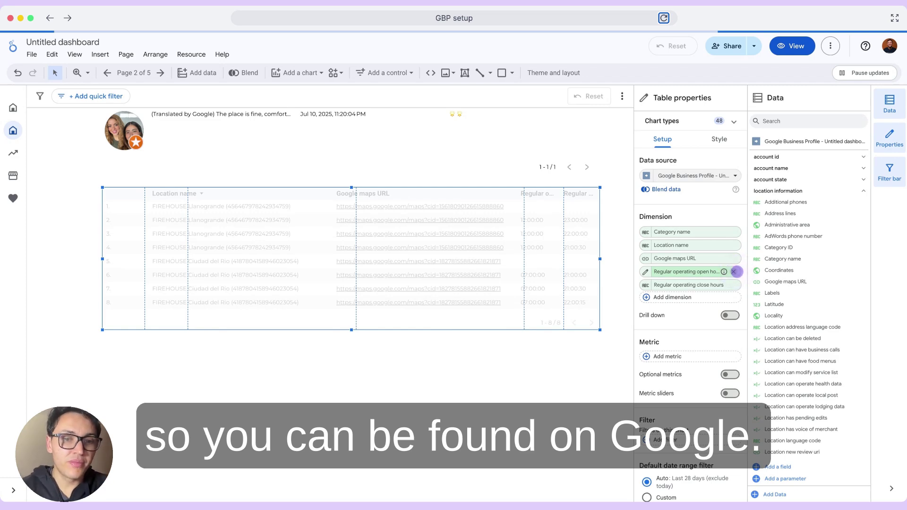
click(734, 272)
click(734, 271)
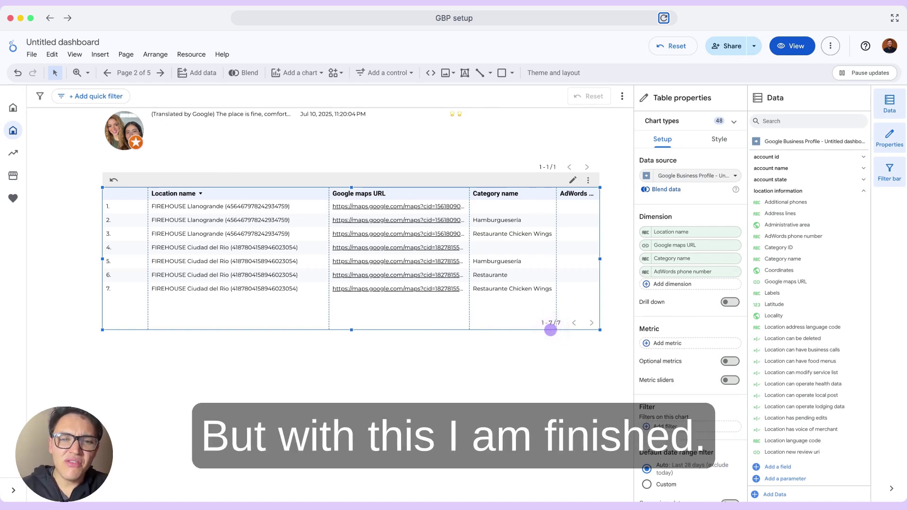
Look over the whole dashboard page, from the header and scorecards down to the location table.
click(550, 330)
scroll(550, 329, up, 5)
scroll(612, 227, up, 3)
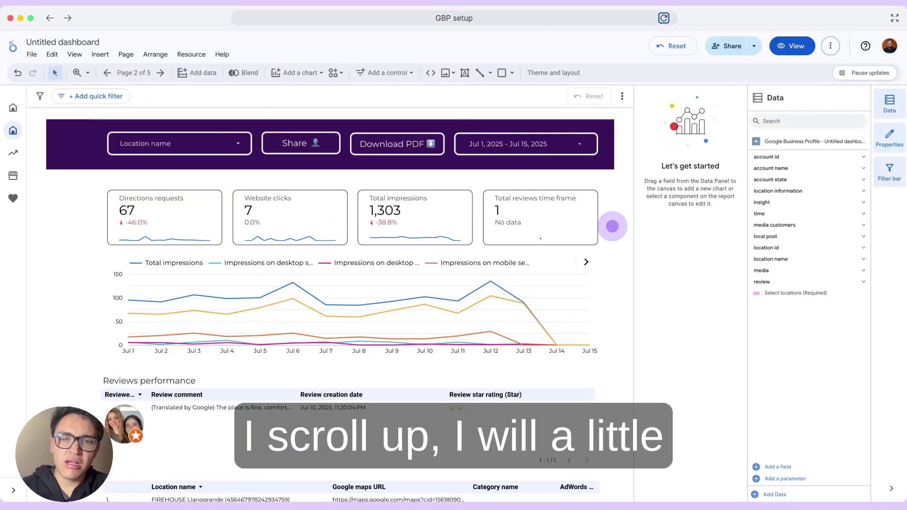
key(super+minus)
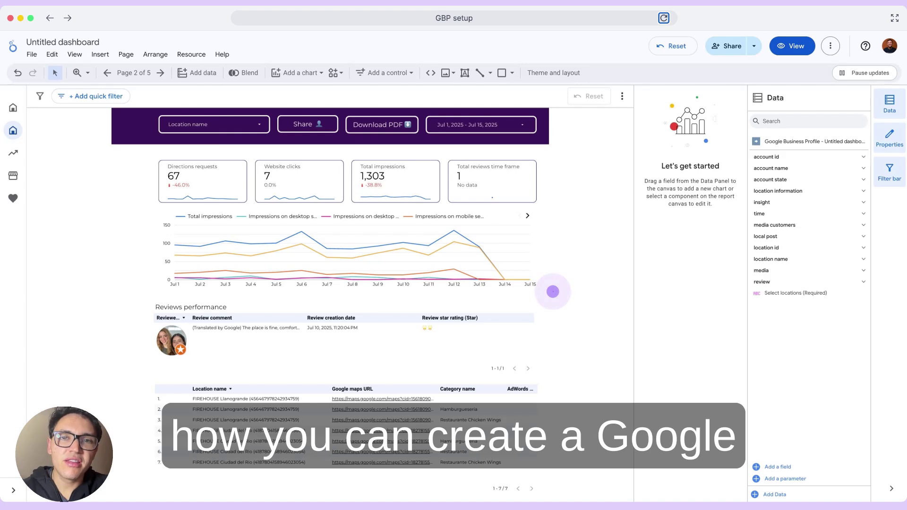
click(552, 291)
click(553, 291)
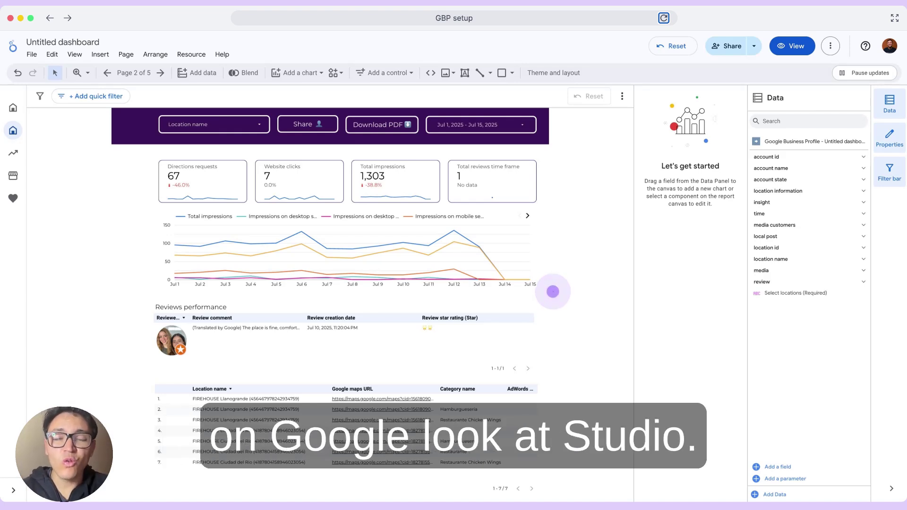